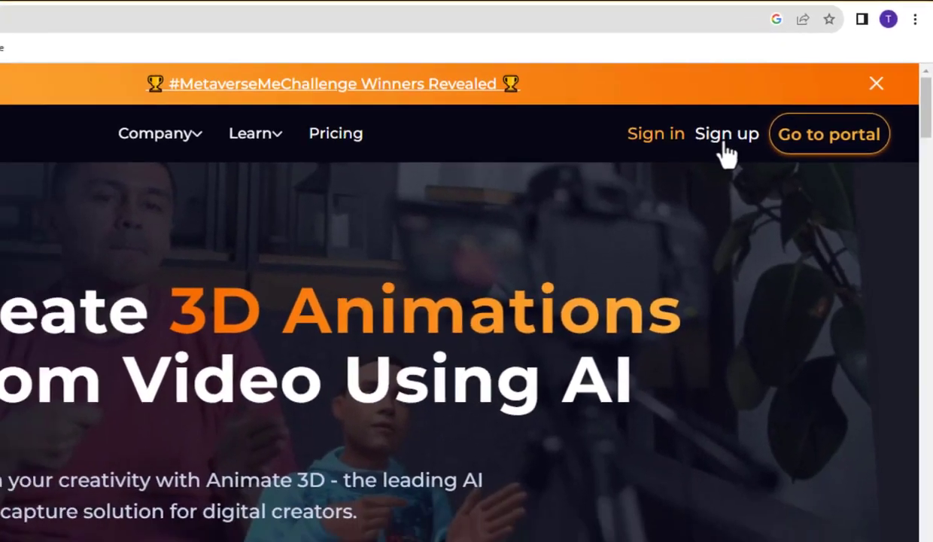
Open the sign-up form and enter the first name, last name and e-mail address.
click(692, 161)
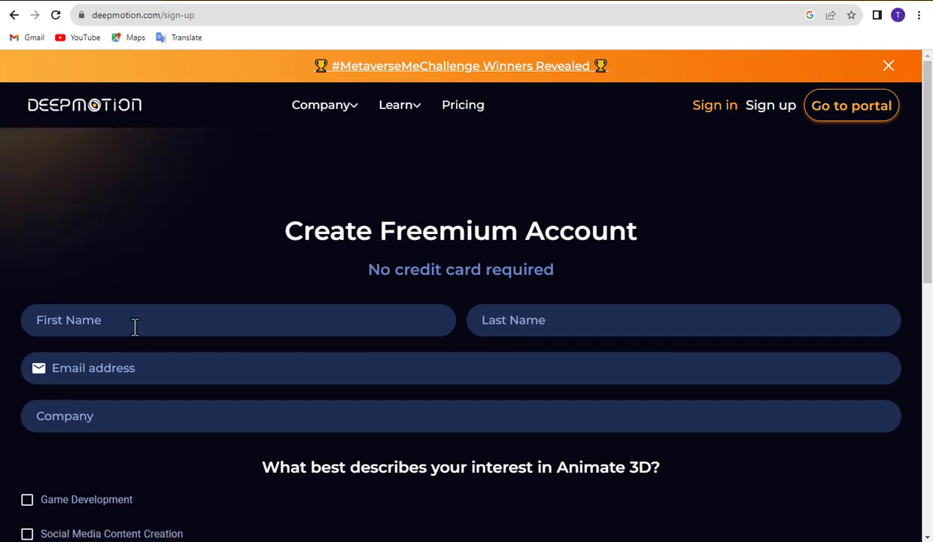
click(135, 325)
text(The Learn)
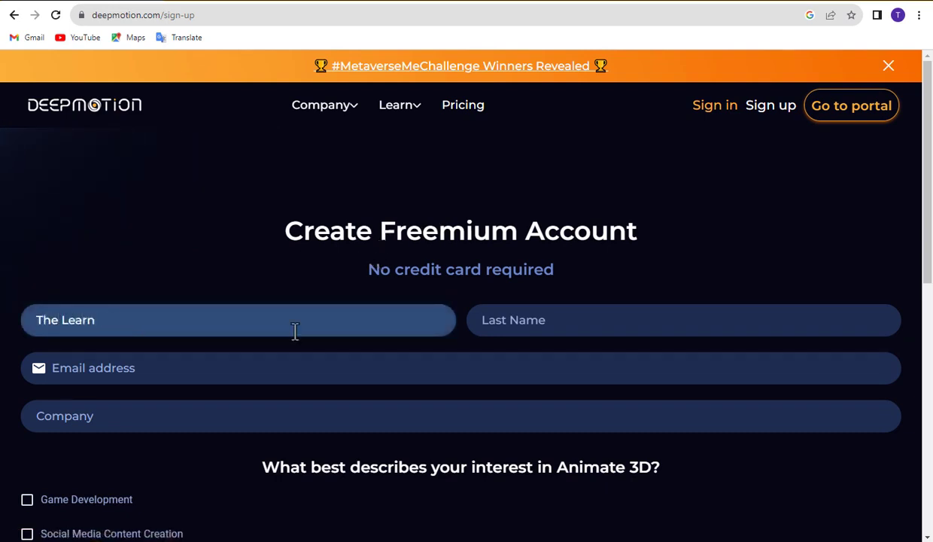
click(541, 325)
text(up)
key(BackSpace)
key(BackSpace)
text(Up)
click(220, 372)
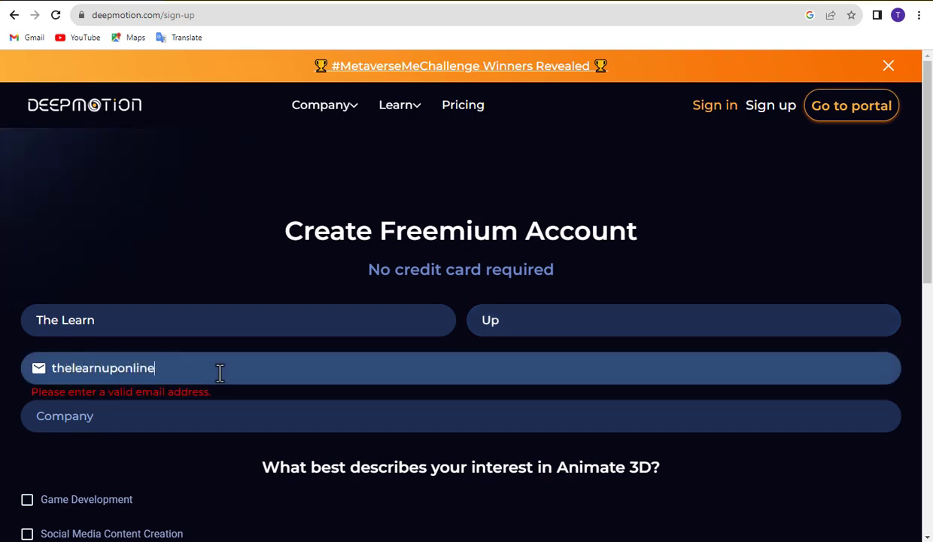
Enter 'The Learn Up' as the company and tick Social Media Content Creation.
click(150, 415)
scroll(161, 419, down, 1)
text(The Learn Up)
scroll(154, 356, down, 2)
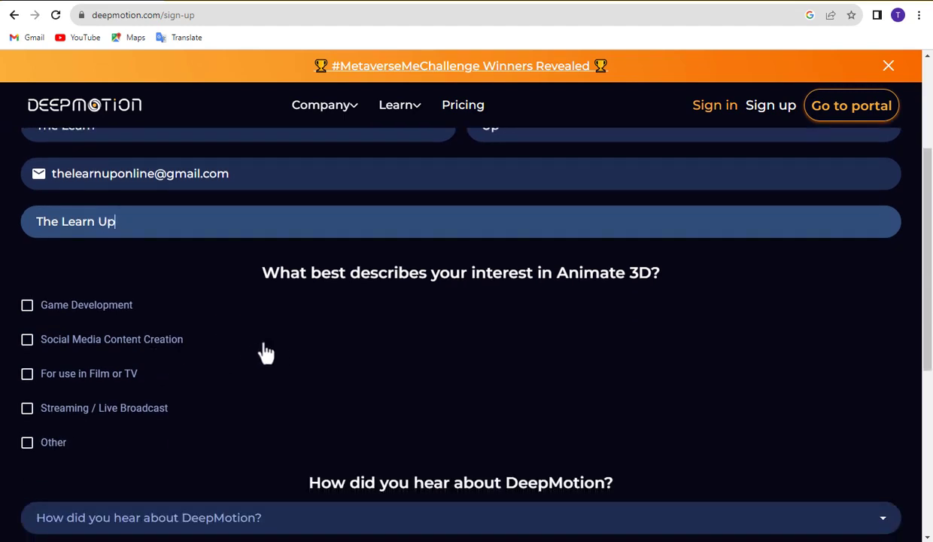
click(27, 340)
scroll(371, 390, down, 4)
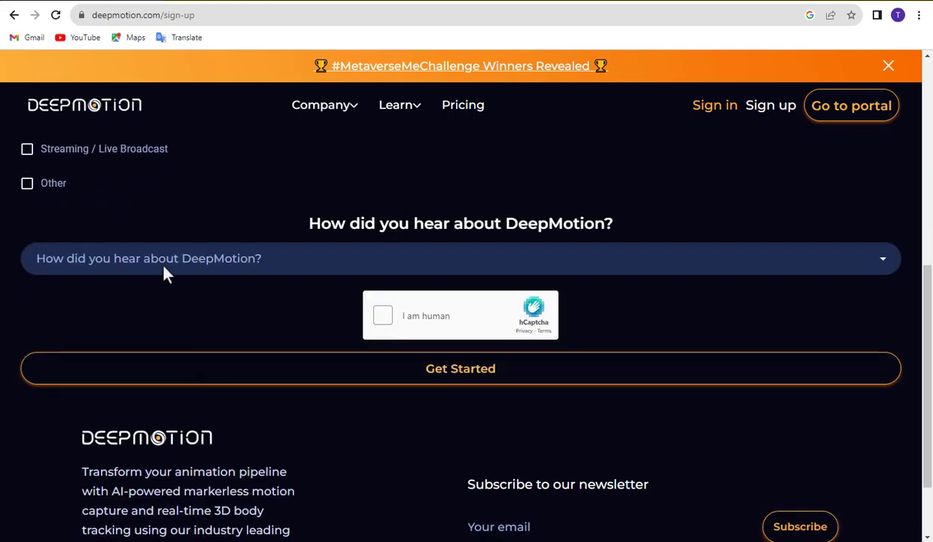
Choose YouTube as the 'How did you hear' referral source.
click(38, 263)
scroll(96, 374, down, 1)
scroll(90, 387, up, 1)
click(68, 444)
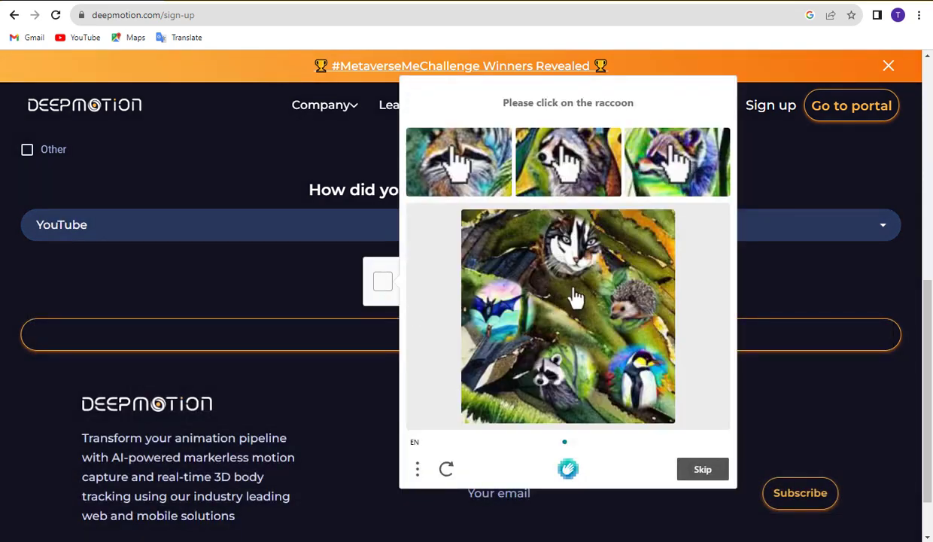
Solve the hCaptcha by picking the raccoon, verify, and submit the sign-up form.
click(560, 362)
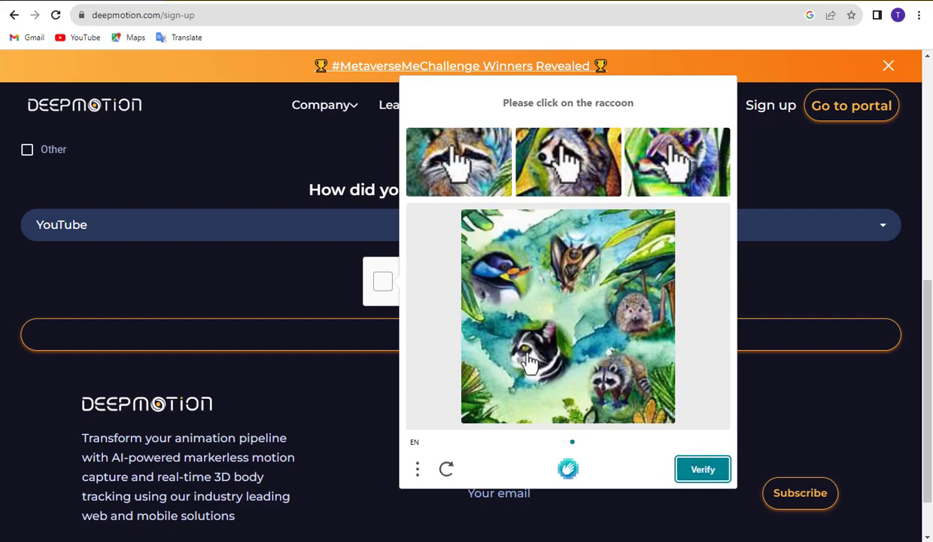
click(698, 475)
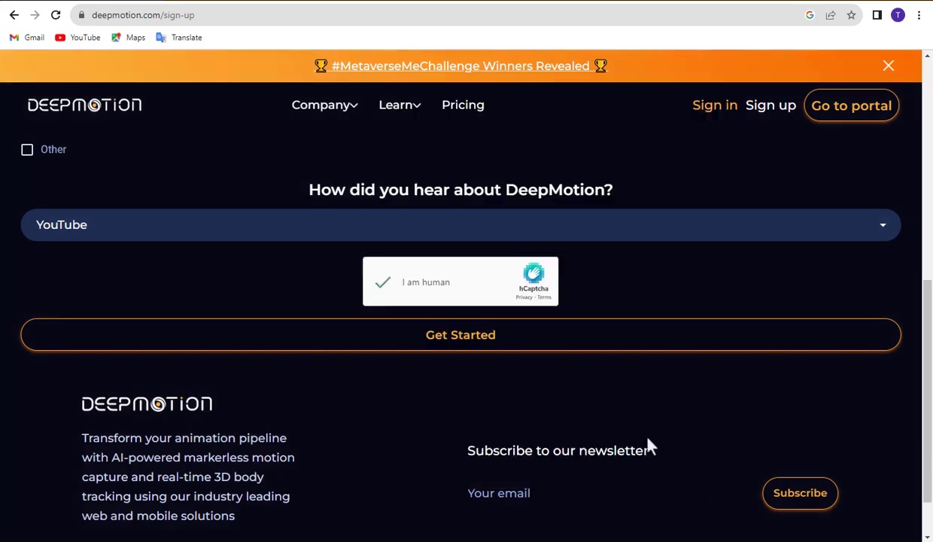
click(460, 336)
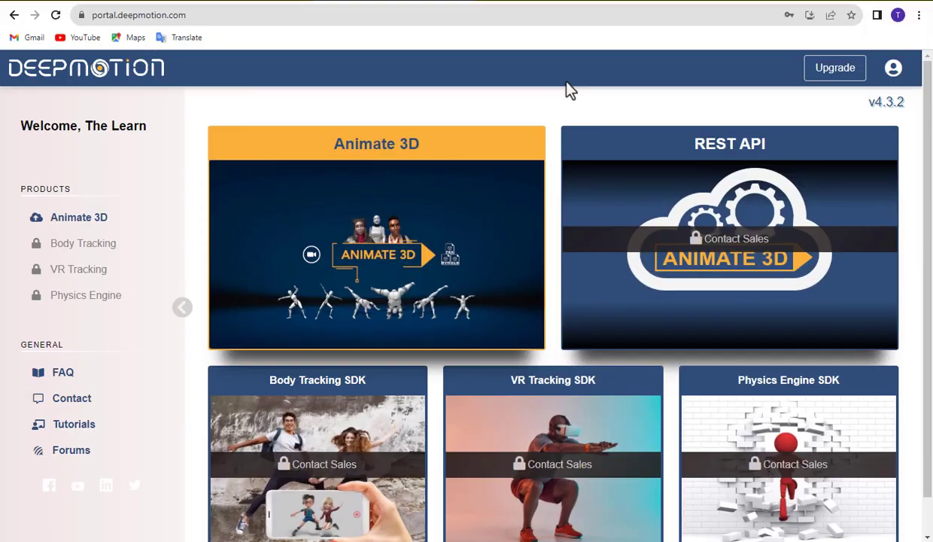
Open Animate 3D from the portal and skip the capture guidelines.
click(374, 274)
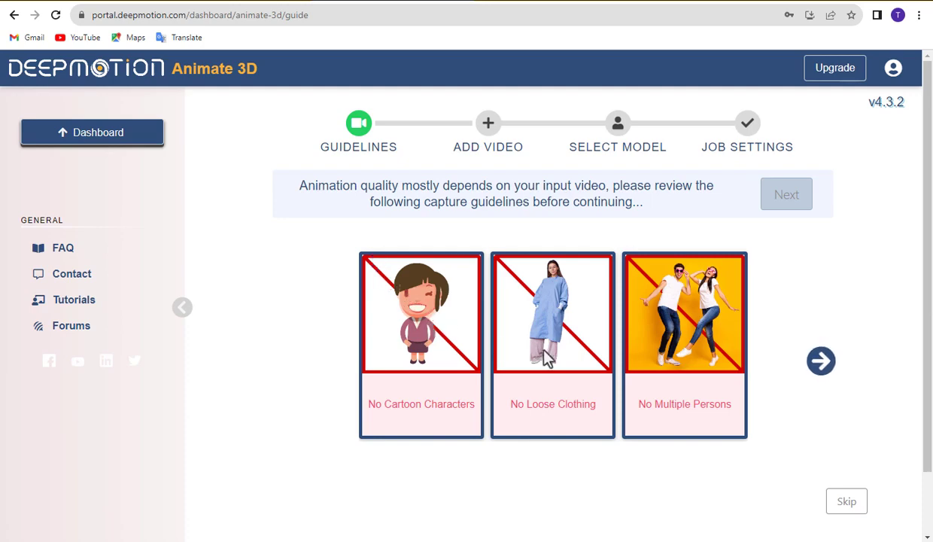
click(843, 502)
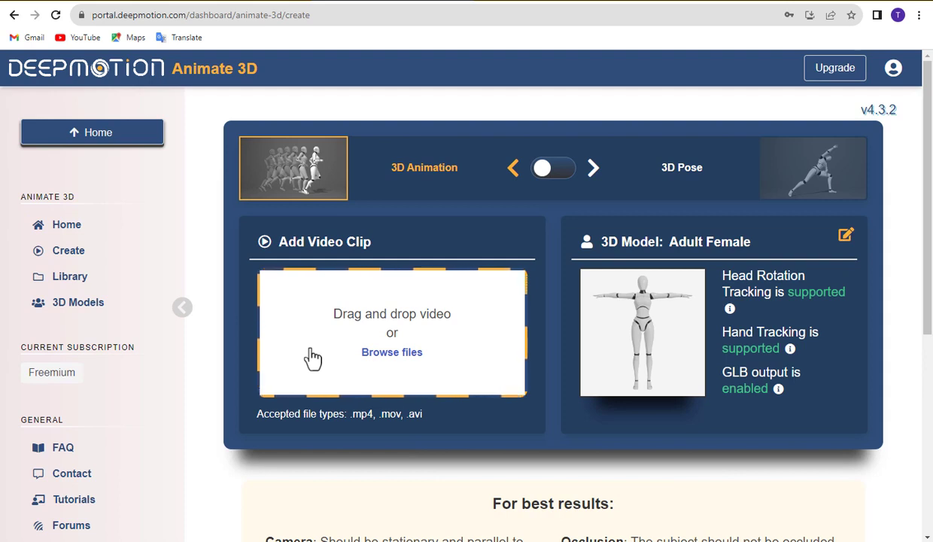
In 3D Models, start creating a new Stylized Avatar.
click(78, 319)
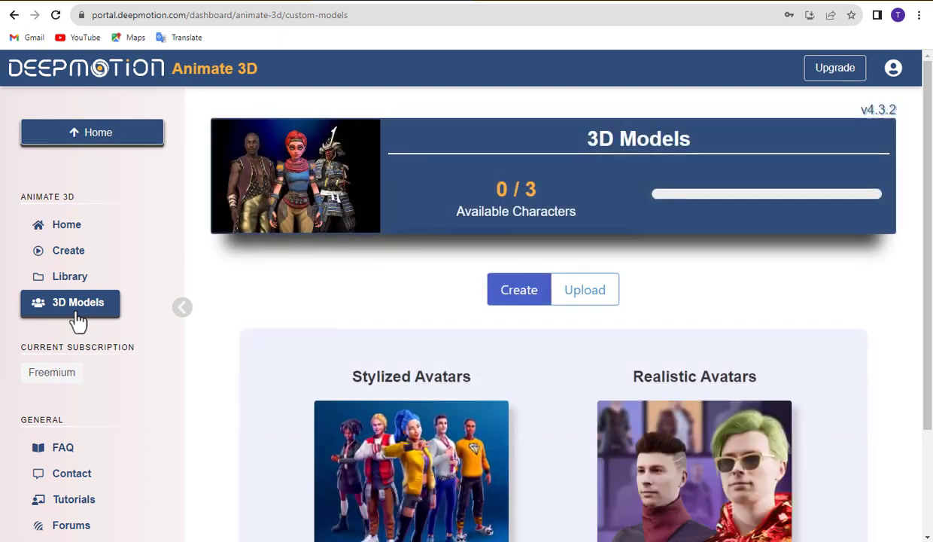
scroll(385, 426, down, 2)
click(403, 399)
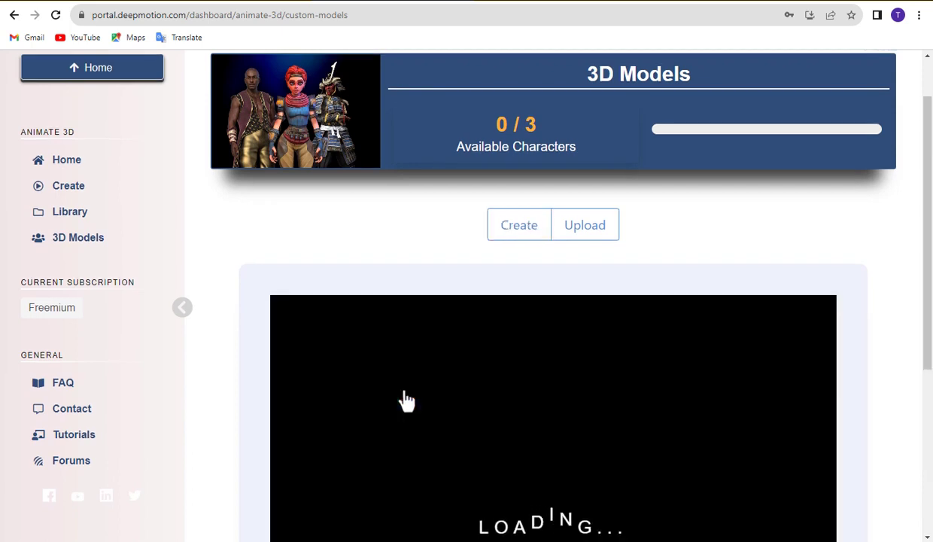
scroll(407, 399, down, 5)
scroll(404, 397, down, 1)
scroll(404, 397, up, 1)
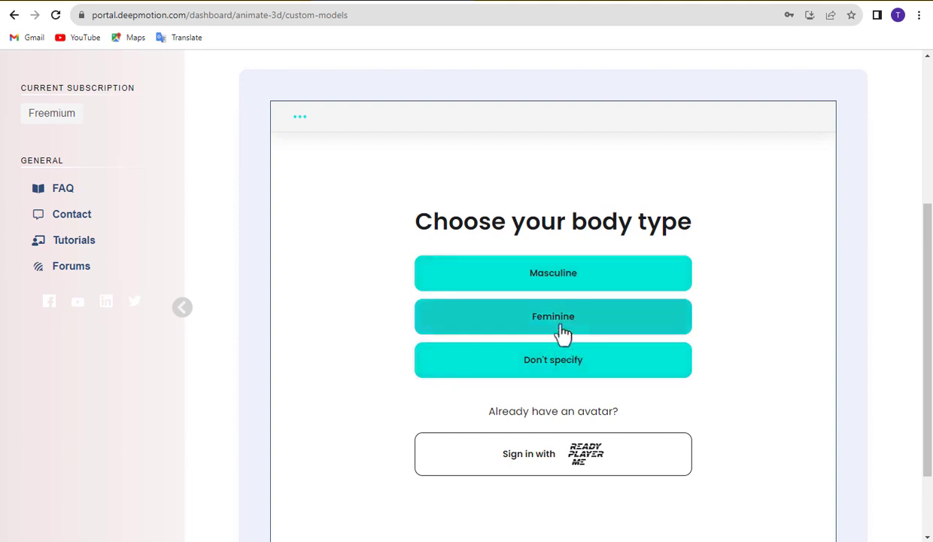
Choose the feminine body type without a photo and pick the dark-haired avatar.
click(563, 334)
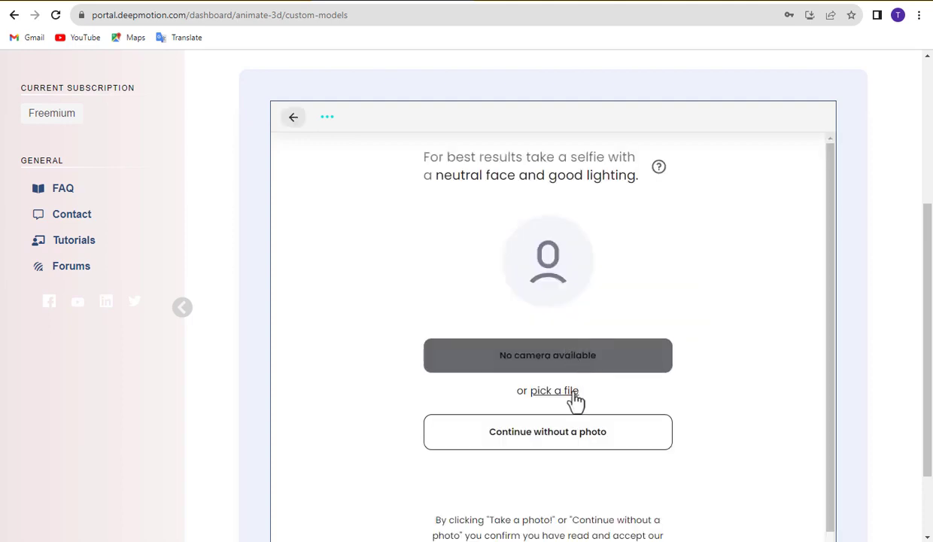
click(558, 443)
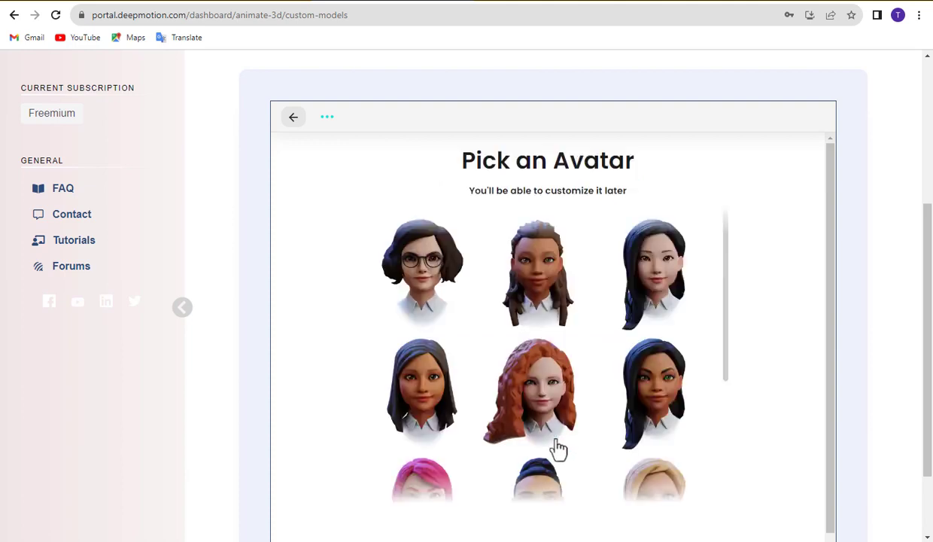
scroll(589, 429, down, 3)
scroll(593, 431, up, 2)
click(660, 353)
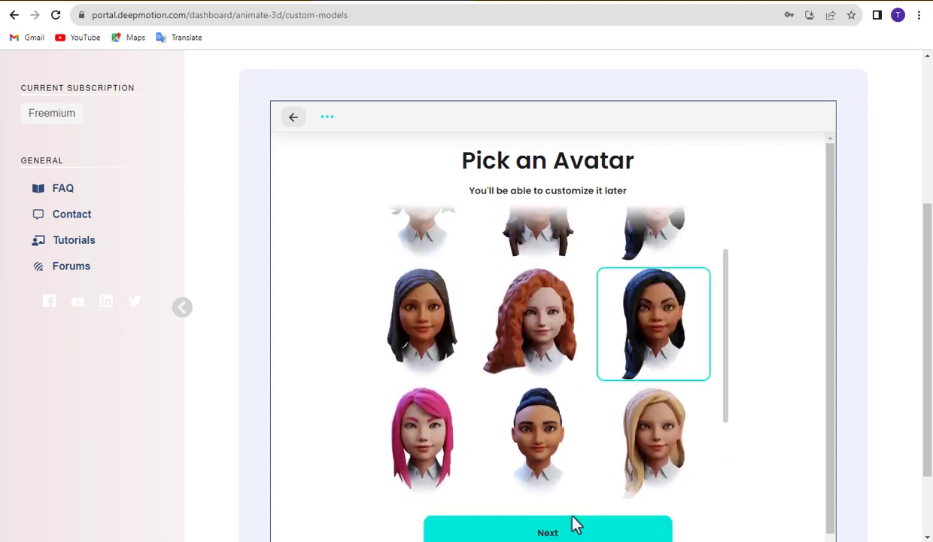
Load the avatar for editing, give it a light skin tone and the eighth eye style.
click(562, 531)
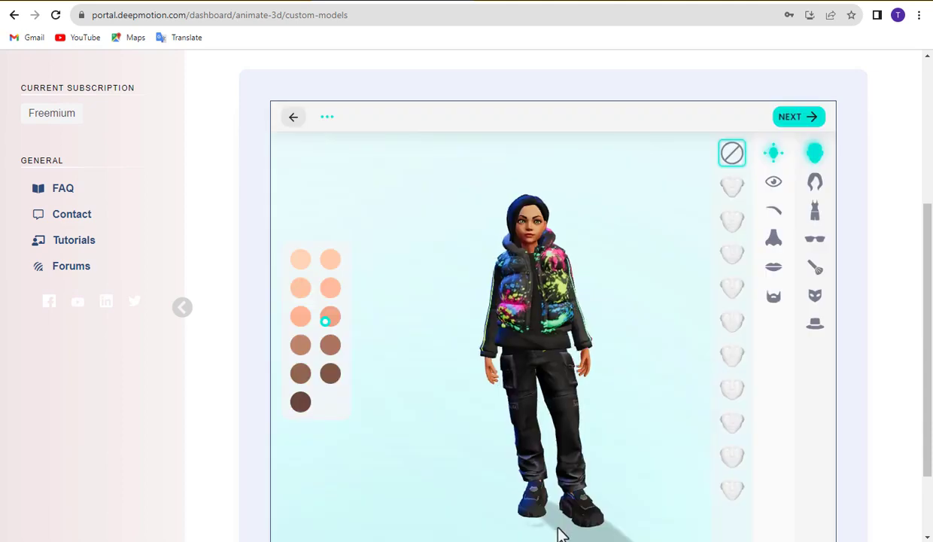
click(302, 262)
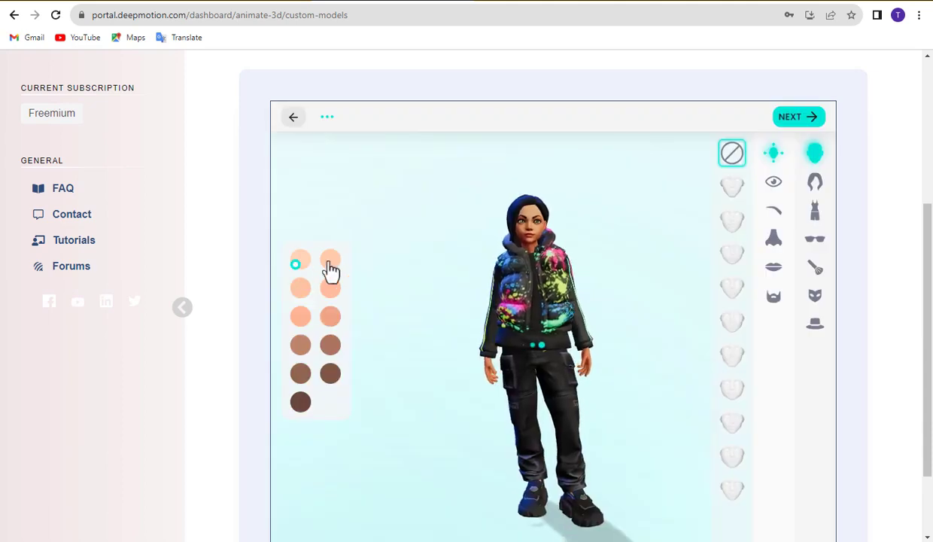
click(331, 267)
click(773, 185)
click(733, 189)
click(734, 229)
click(733, 388)
Set the third eyebrow style, fourth lip style, and remove facial hair.
click(773, 210)
click(732, 189)
click(734, 223)
click(734, 260)
click(774, 239)
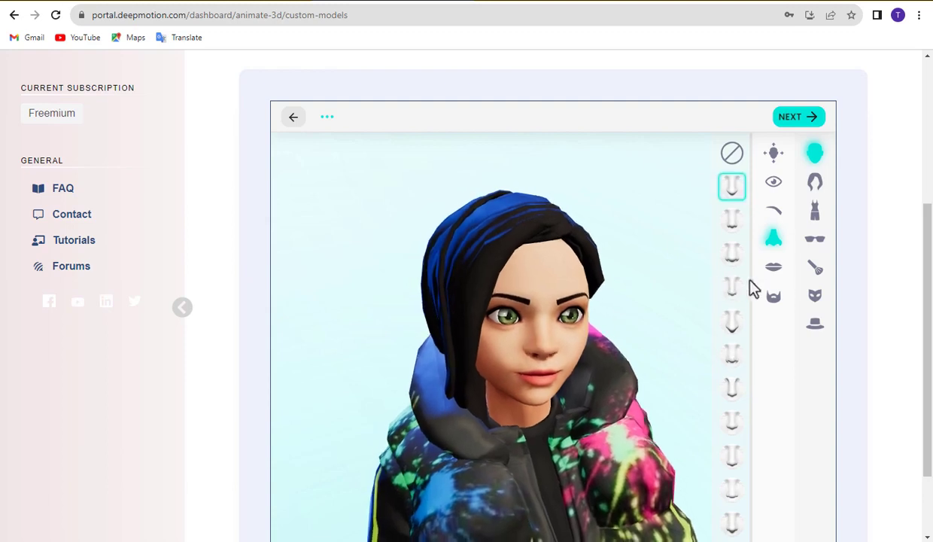
click(772, 269)
click(732, 254)
click(734, 289)
click(774, 296)
click(732, 153)
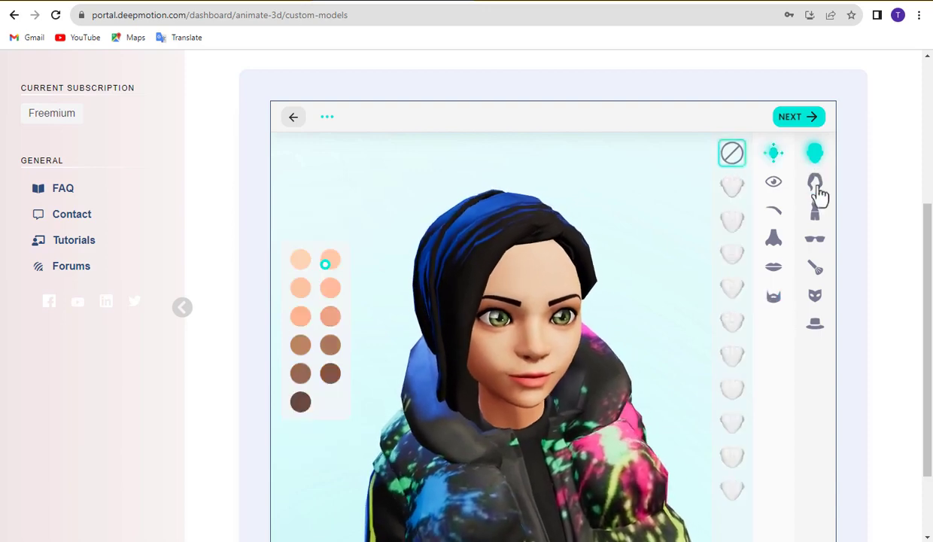
Give the avatar a ponytail hairstyle and a yellow hoodie outfit.
click(816, 181)
click(703, 222)
click(702, 252)
click(814, 211)
click(660, 185)
click(695, 185)
click(696, 222)
click(660, 184)
Put thin wire glasses on the avatar.
click(814, 239)
click(737, 218)
click(738, 256)
click(738, 288)
click(700, 321)
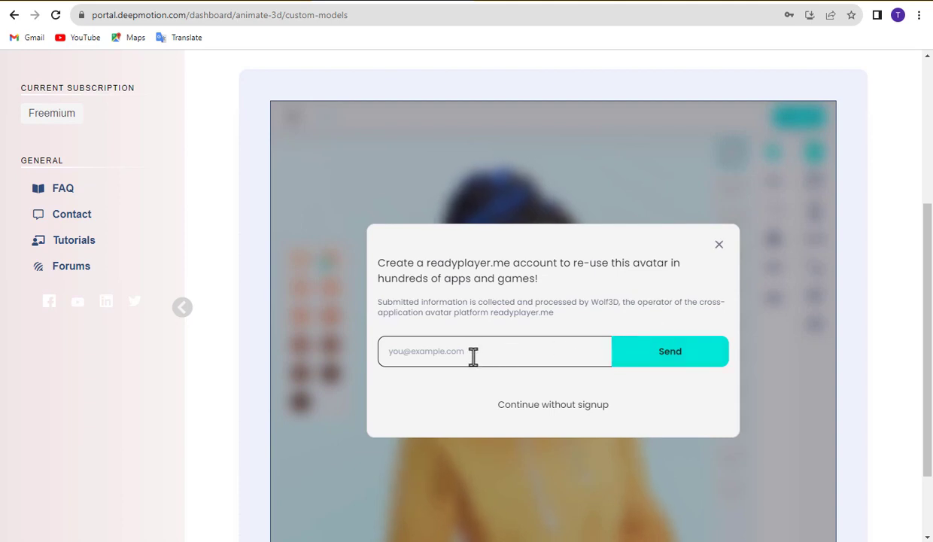
Skip the readyplayer.me account prompt and save the character named 'jerry'.
click(542, 410)
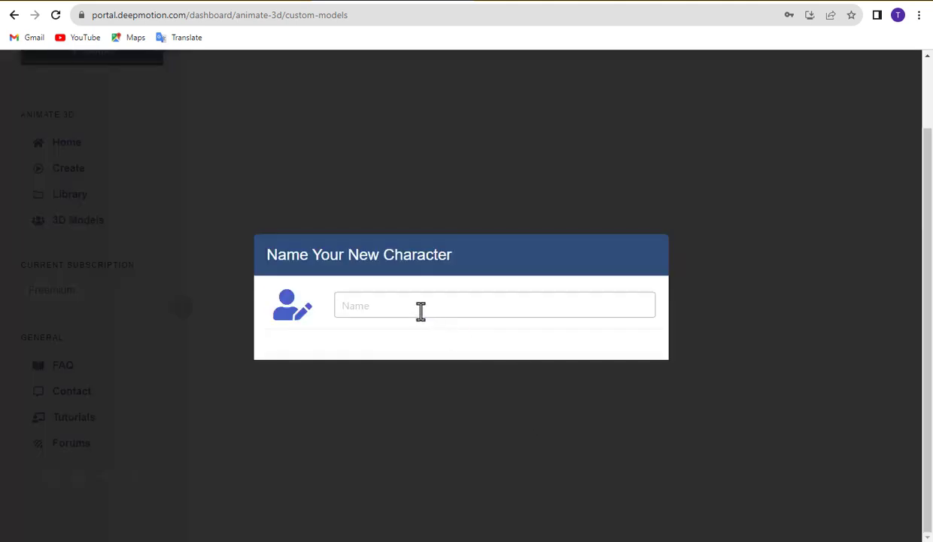
click(419, 308)
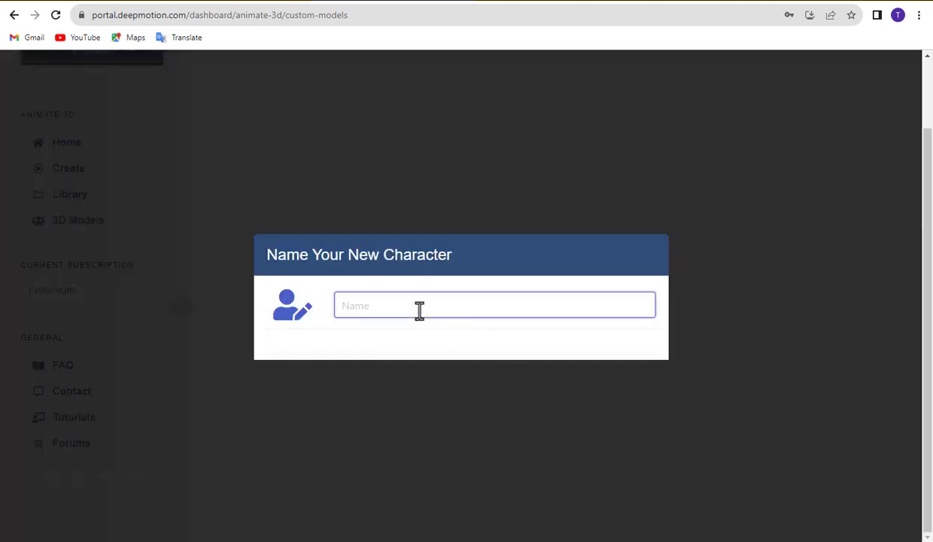
click(360, 308)
text(jerry)
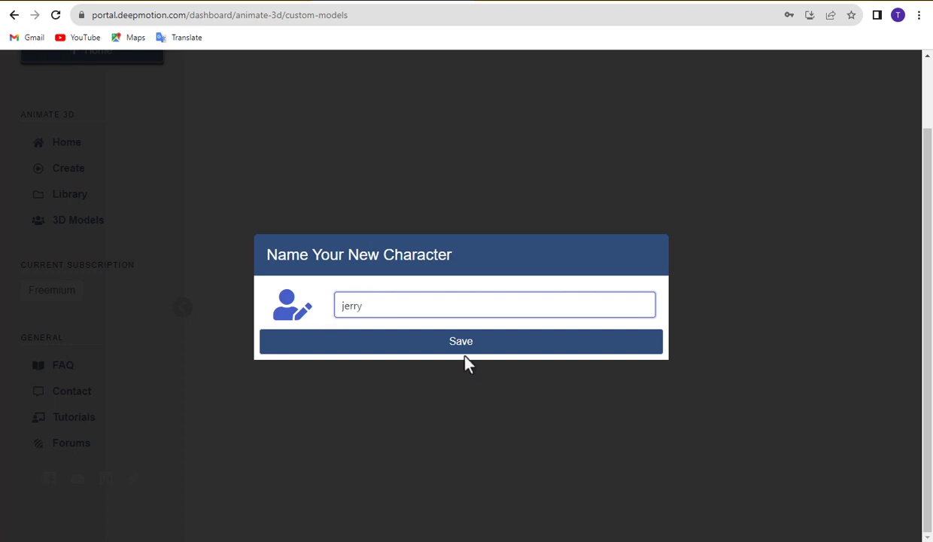
click(461, 343)
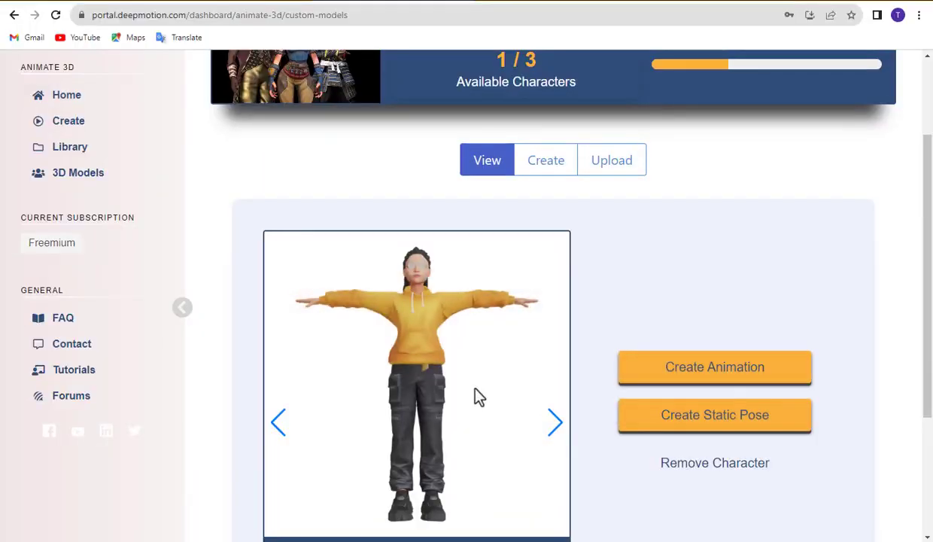
Start a jerry animation and upload the jogging clip from Downloads, renamed BeigeGrey.mp4.
click(713, 373)
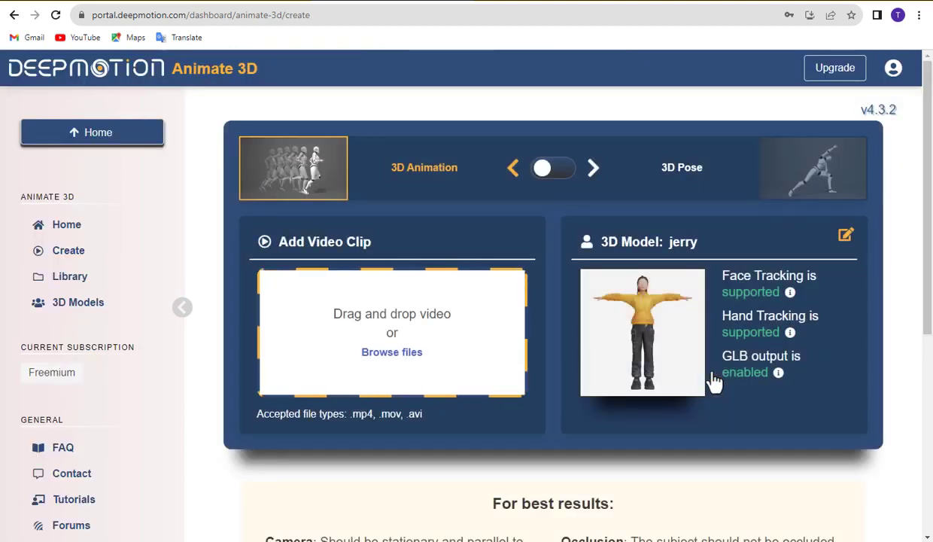
click(392, 352)
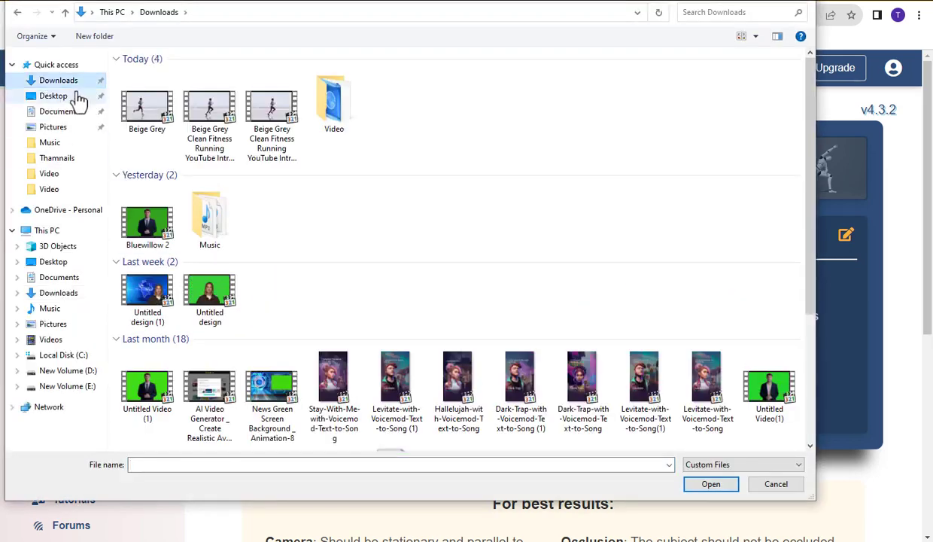
click(150, 109)
click(711, 485)
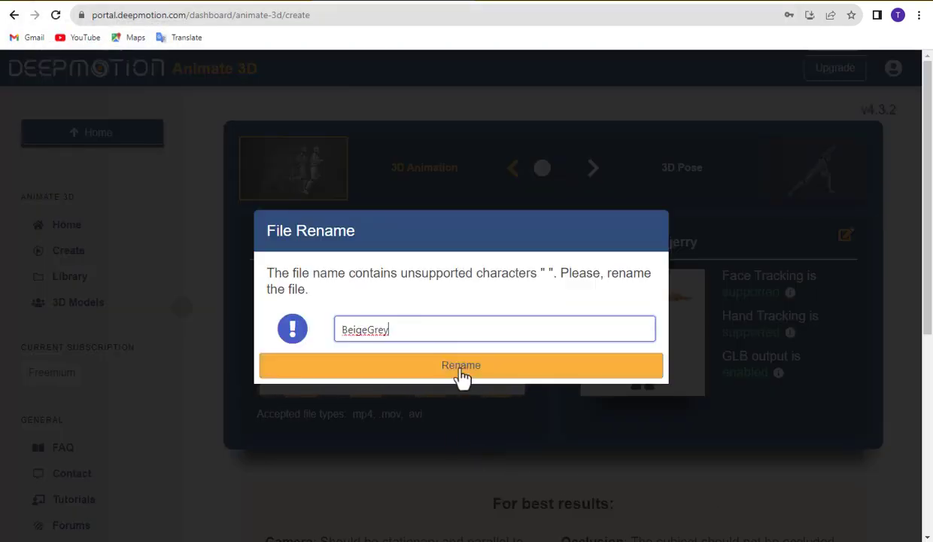
click(462, 369)
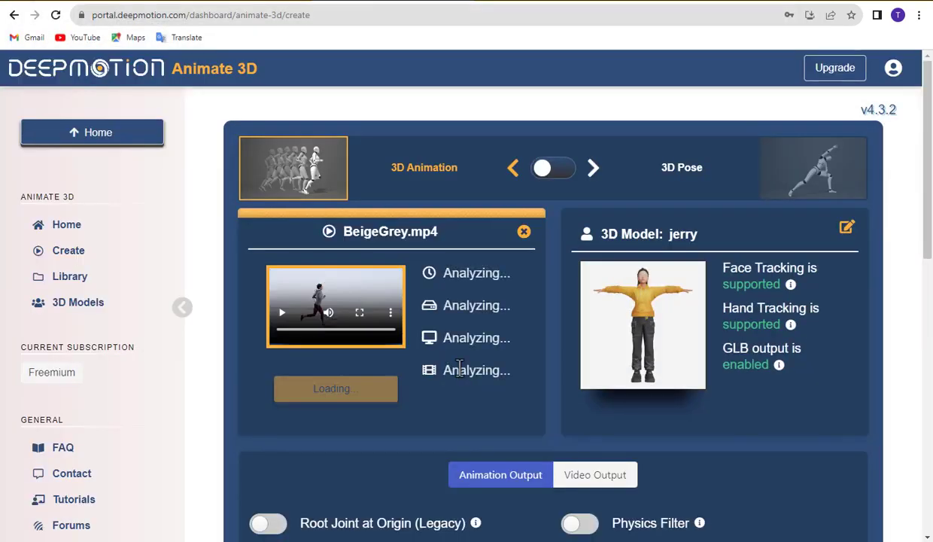
scroll(422, 370, down, 1)
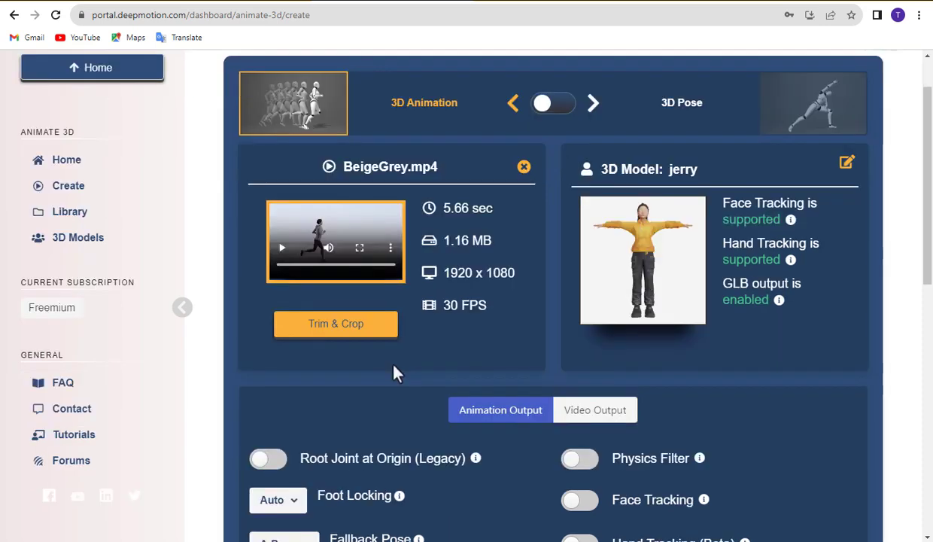
Adjust the clip's end point and crop area in Trim & Crop, and save.
click(340, 338)
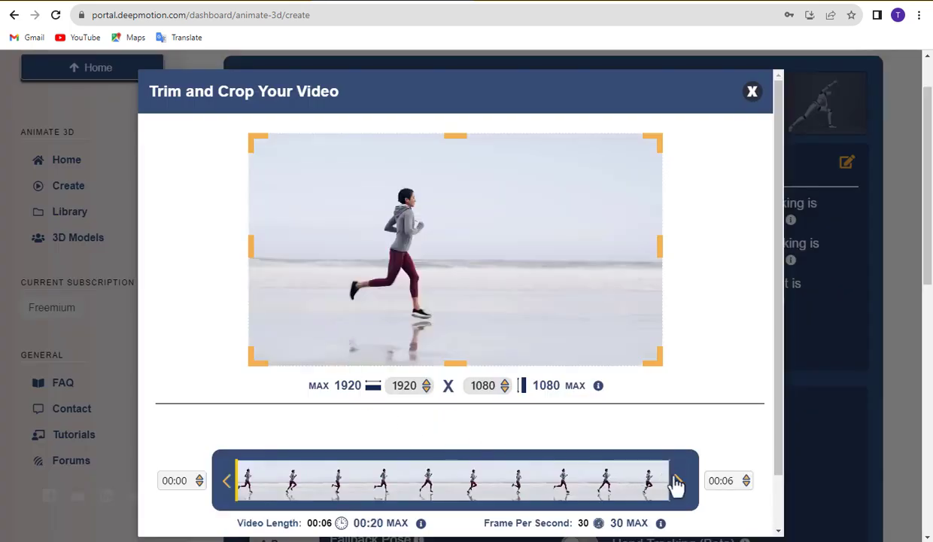
mouse_move(677, 485)
mouse_down()
mouse_move(589, 483)
mouse_move(680, 490)
mouse_up()
drag(656, 359, 696, 399)
scroll(511, 425, down, 1)
click(724, 508)
scroll(391, 416, down, 1)
scroll(405, 380, down, 1)
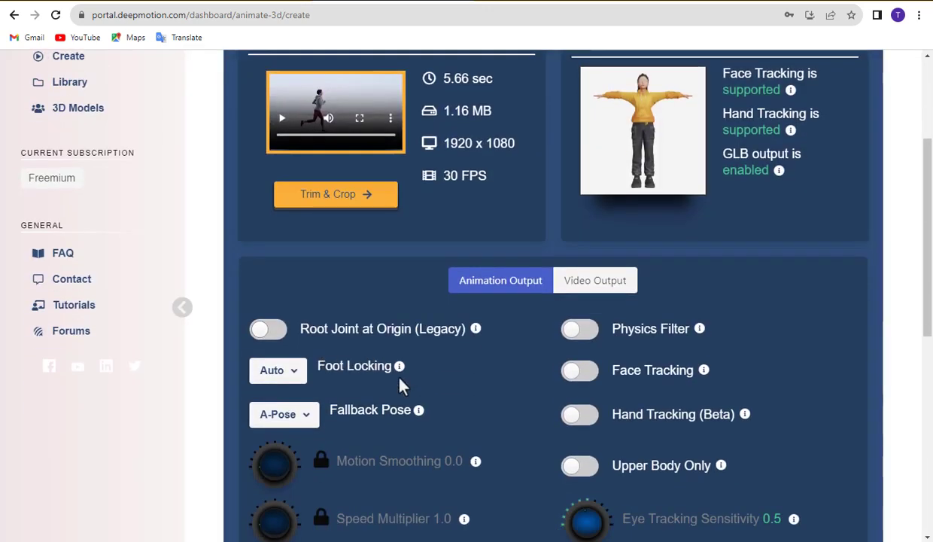
Enable MP4 video output with a solid green background.
click(592, 290)
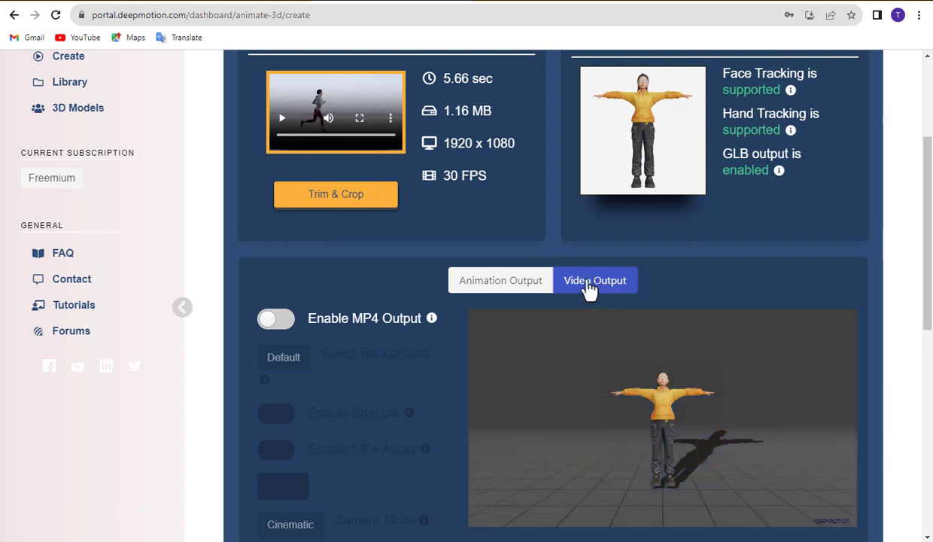
click(278, 322)
scroll(384, 356, down, 1)
scroll(334, 406, down, 1)
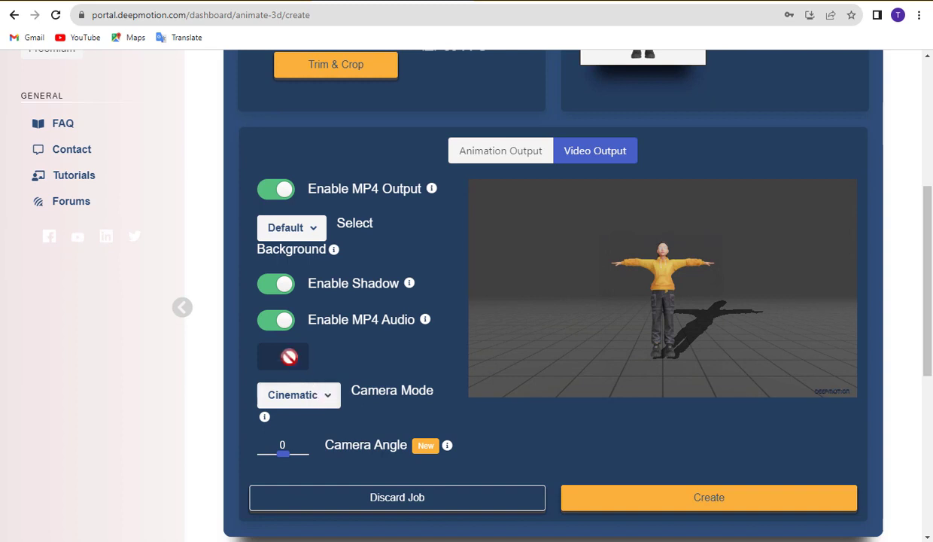
click(316, 238)
click(295, 325)
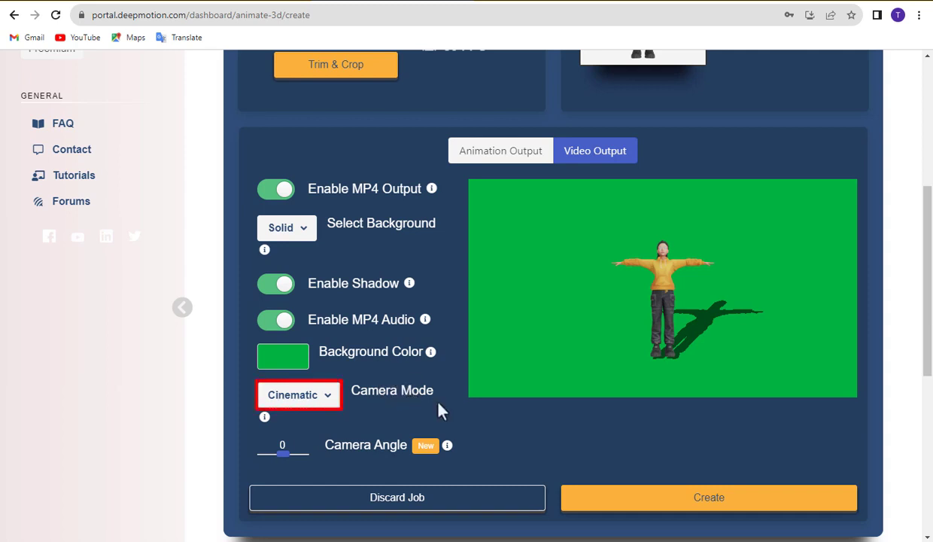
scroll(439, 407, up, 1)
scroll(662, 478, down, 1)
Create the animation, start the job, and dismiss the viewer help to preview it.
click(678, 502)
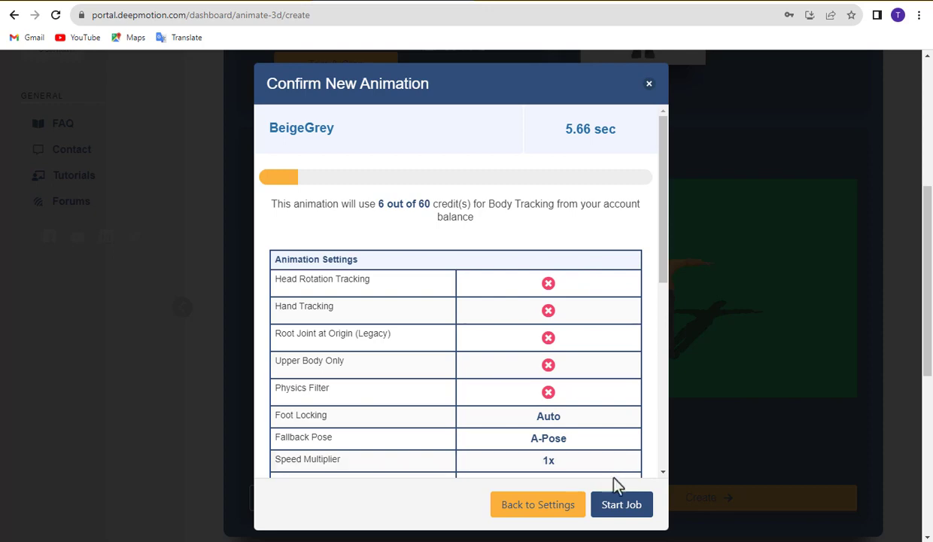
click(621, 504)
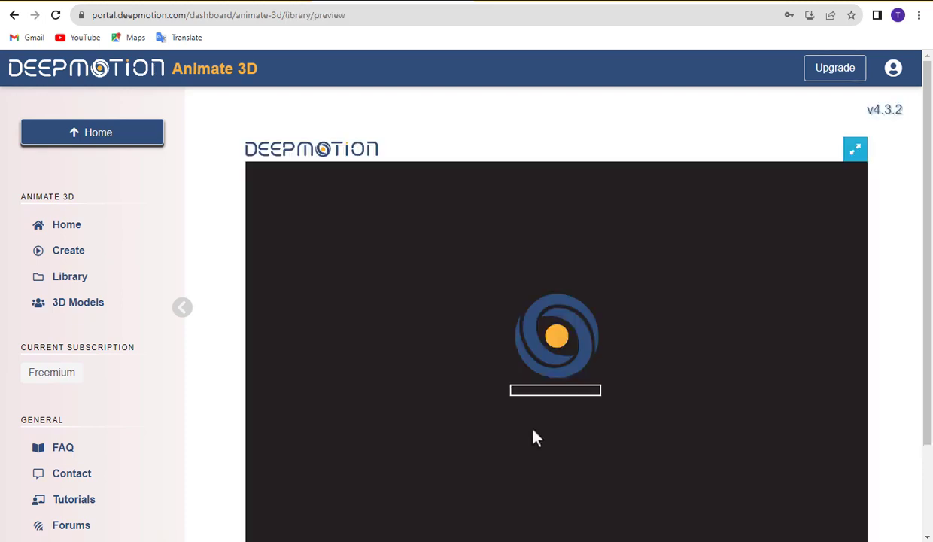
scroll(529, 436, down, 1)
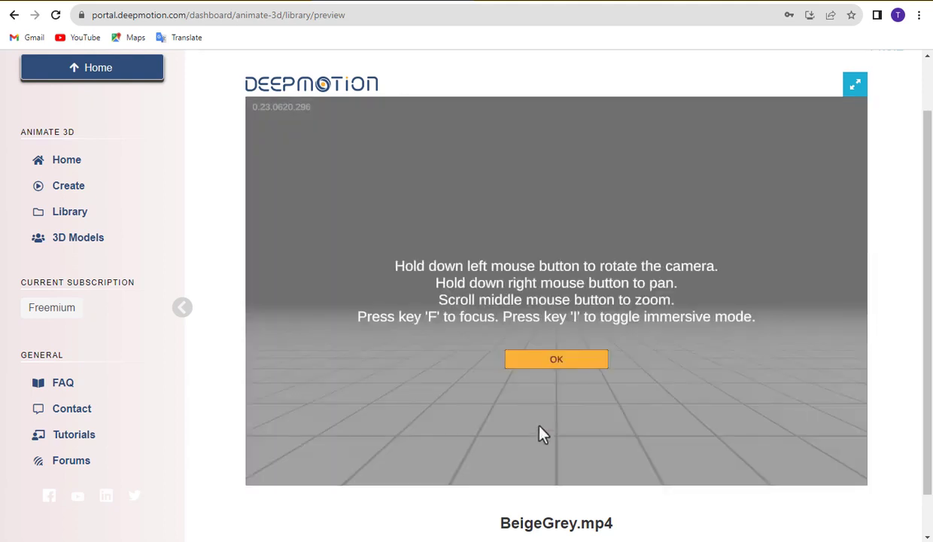
click(565, 362)
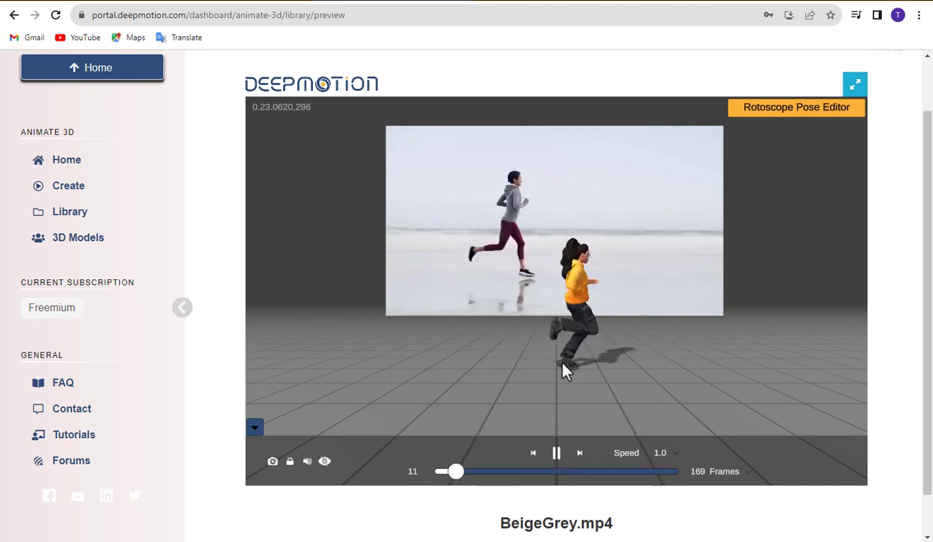
Pause the preview and choose MP4 as the animation's download format.
click(557, 450)
scroll(557, 440, down, 1)
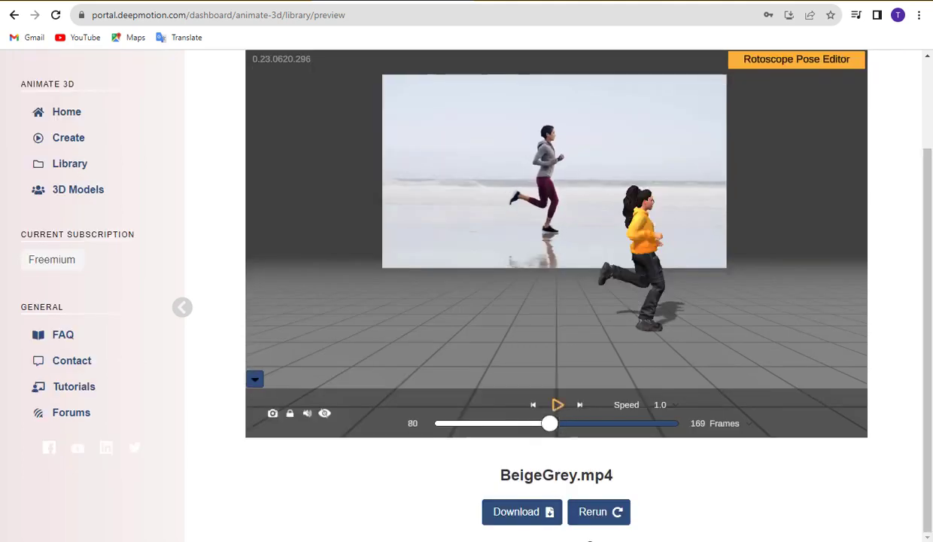
click(520, 514)
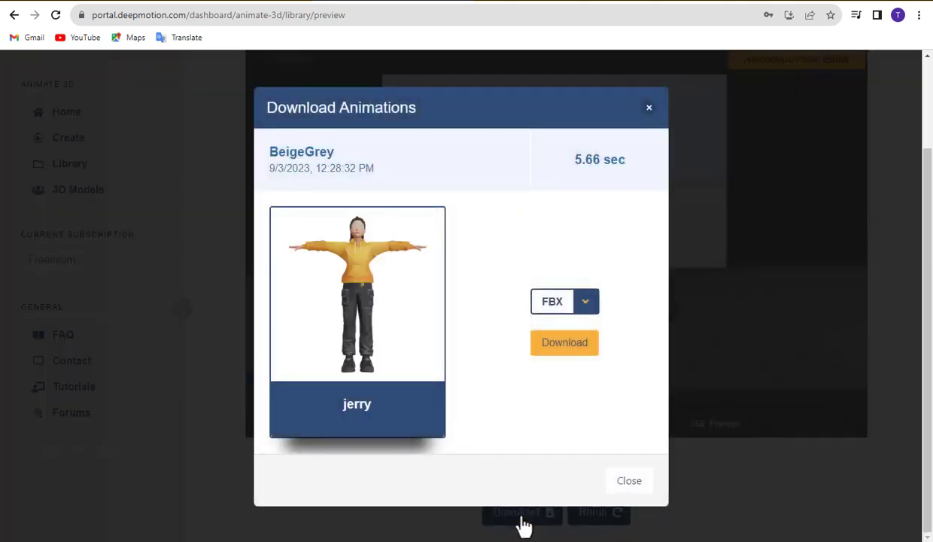
click(586, 304)
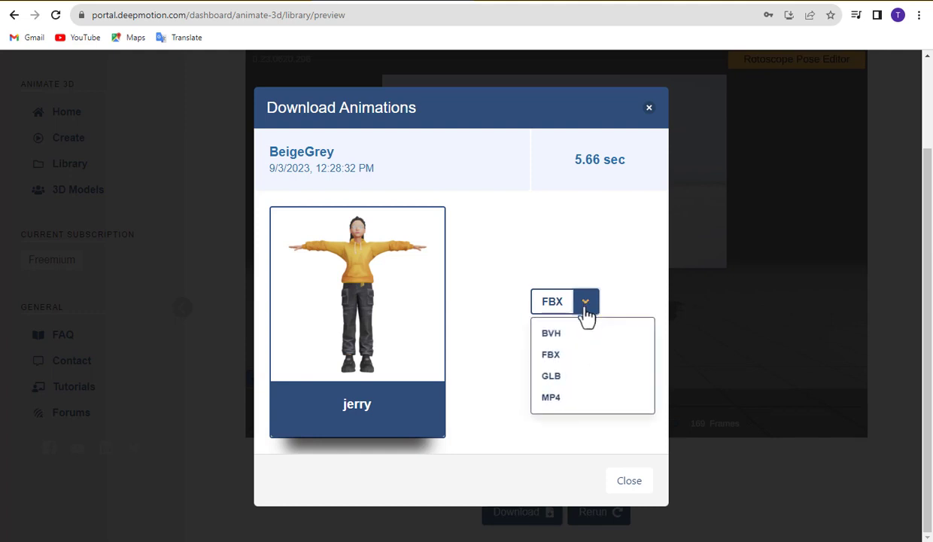
click(552, 398)
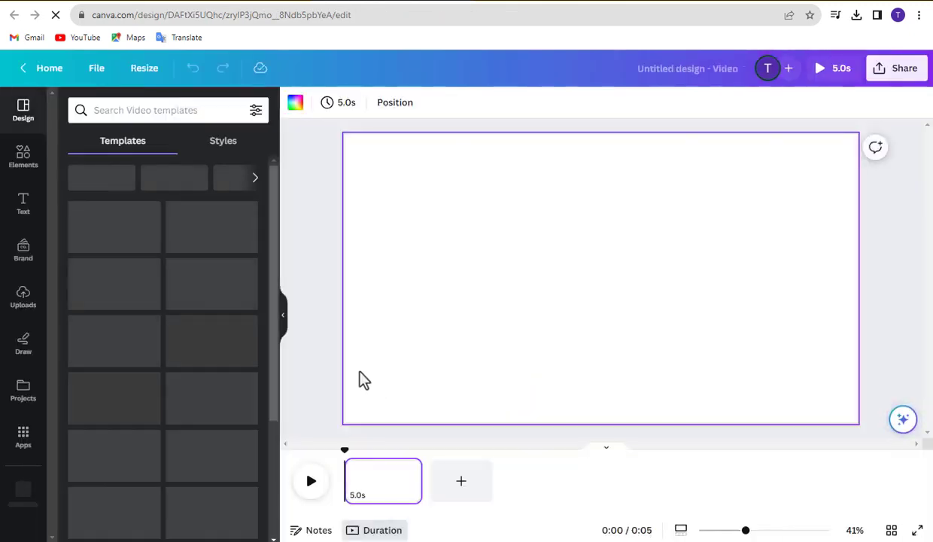
Search Canva's Elements library for 'animation'.
click(22, 156)
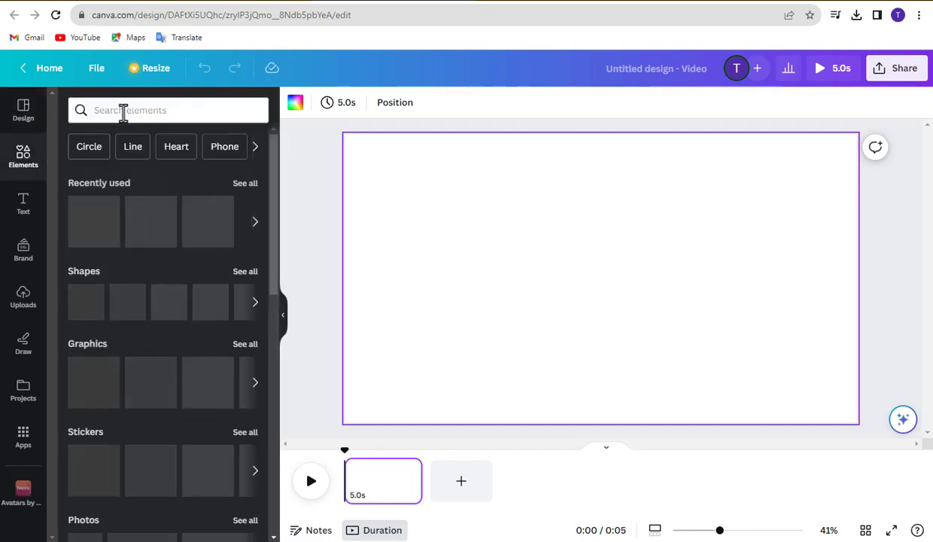
click(123, 111)
text(an)
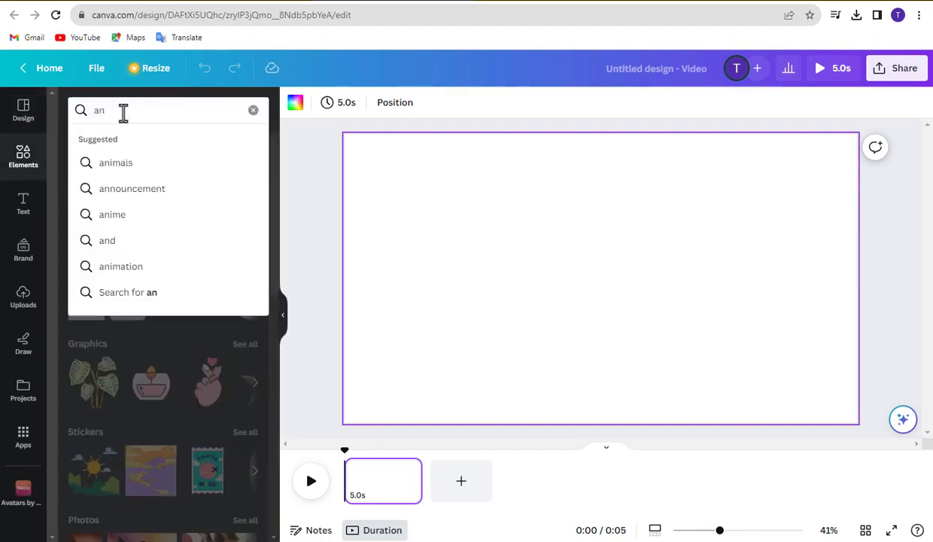
text(imation)
key(Return)
scroll(198, 277, down, 1)
scroll(241, 301, up, 1)
Switch the animation results to videos and add a clip to the page.
click(244, 215)
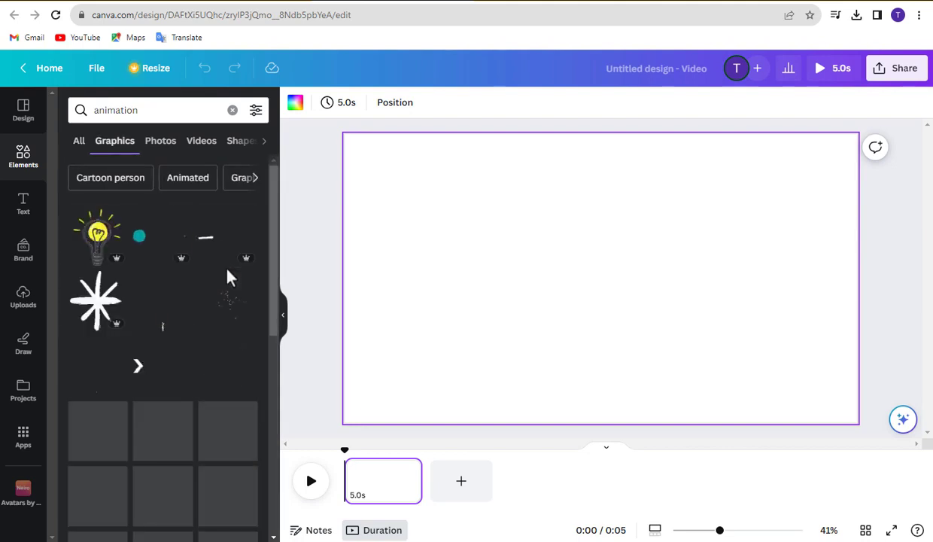
scroll(231, 288, down, 3)
scroll(229, 285, up, 3)
click(201, 142)
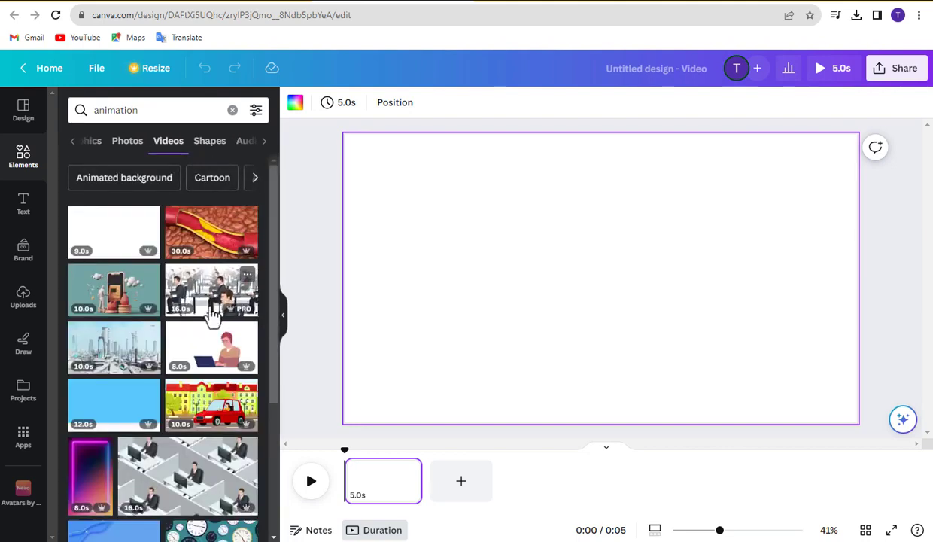
click(156, 239)
scroll(162, 256, down, 5)
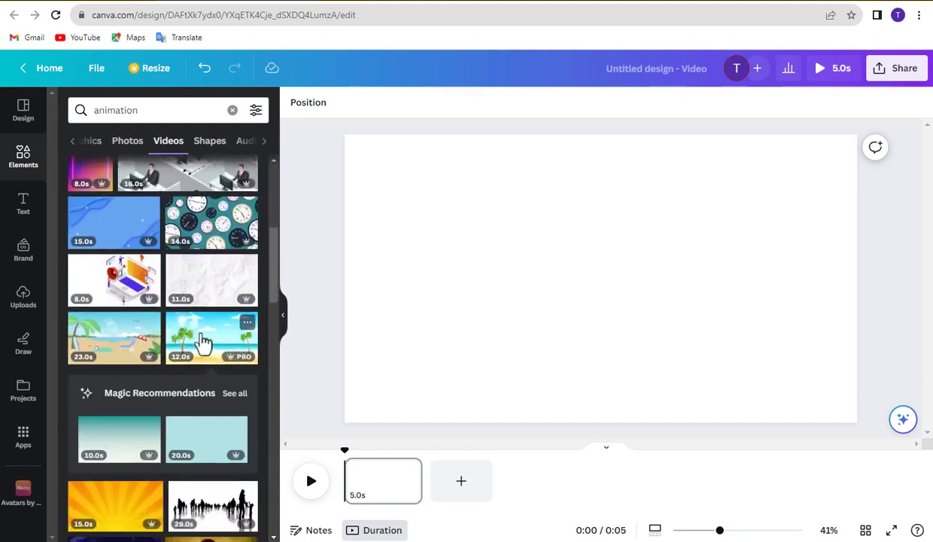
Add the 12-second beach video and set it as the page background.
click(207, 343)
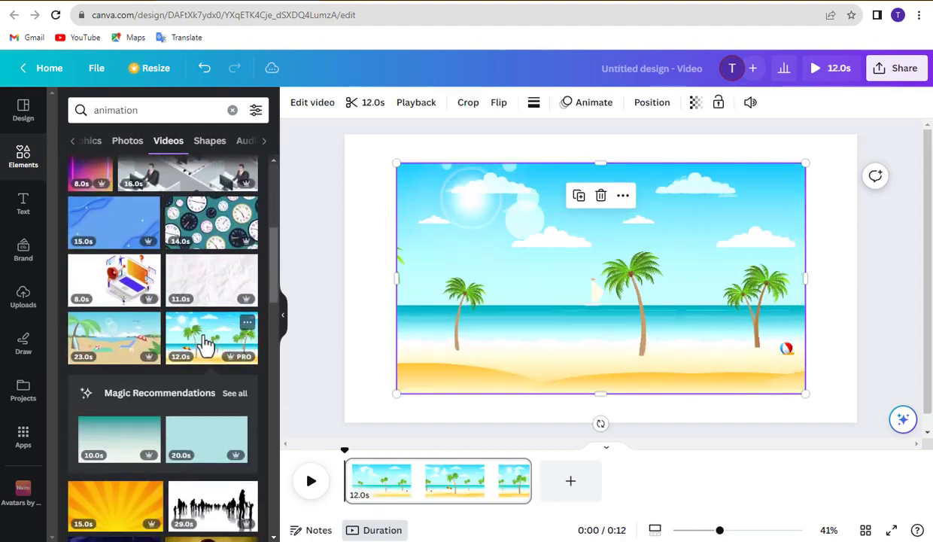
right_click(465, 275)
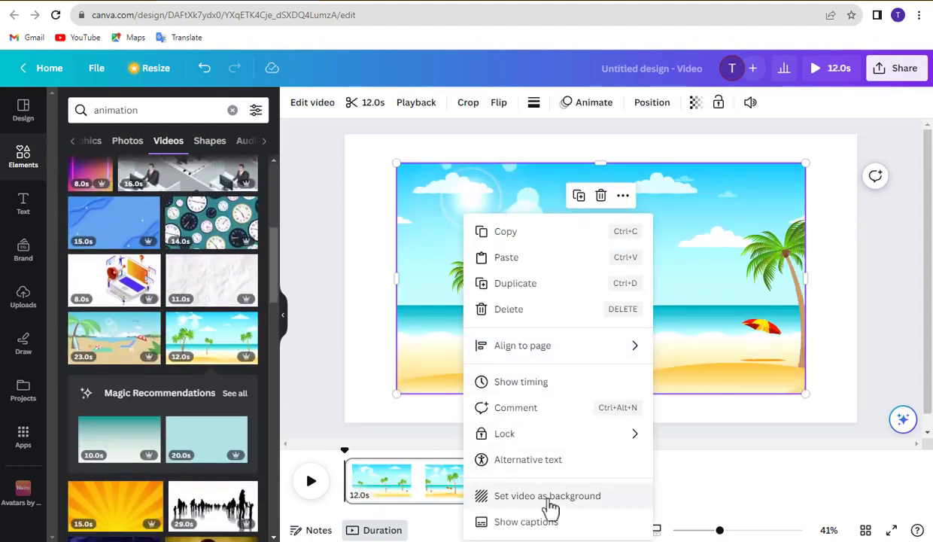
click(546, 496)
Preview the beach background, then bring up the MP4 download settings.
click(311, 483)
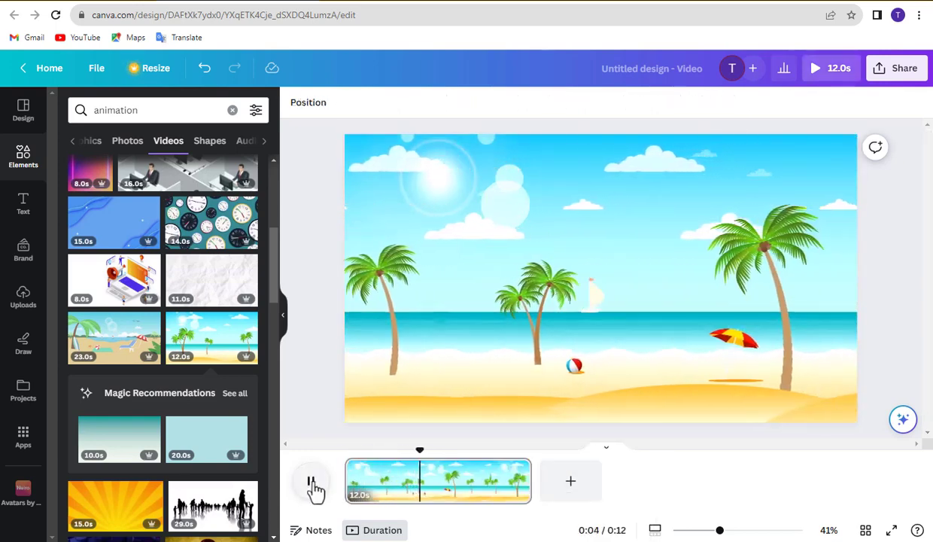
click(312, 483)
click(897, 74)
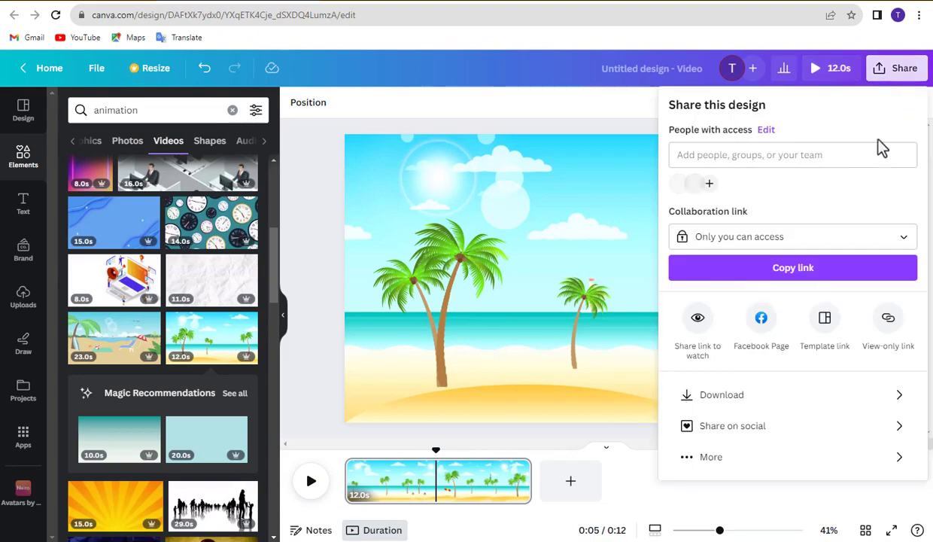
click(767, 406)
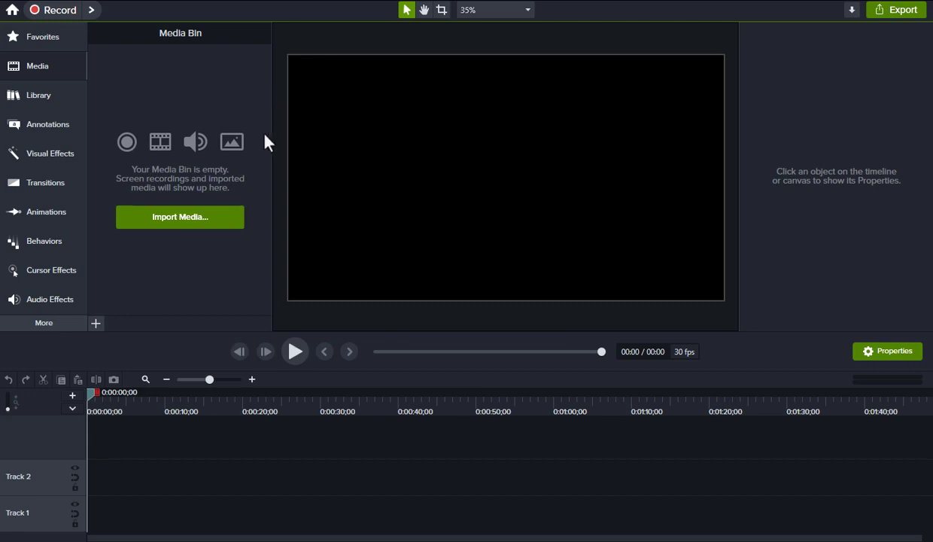
Import both videos from Downloads, placing the beach on Track 1 and the character on Track 2.
click(167, 219)
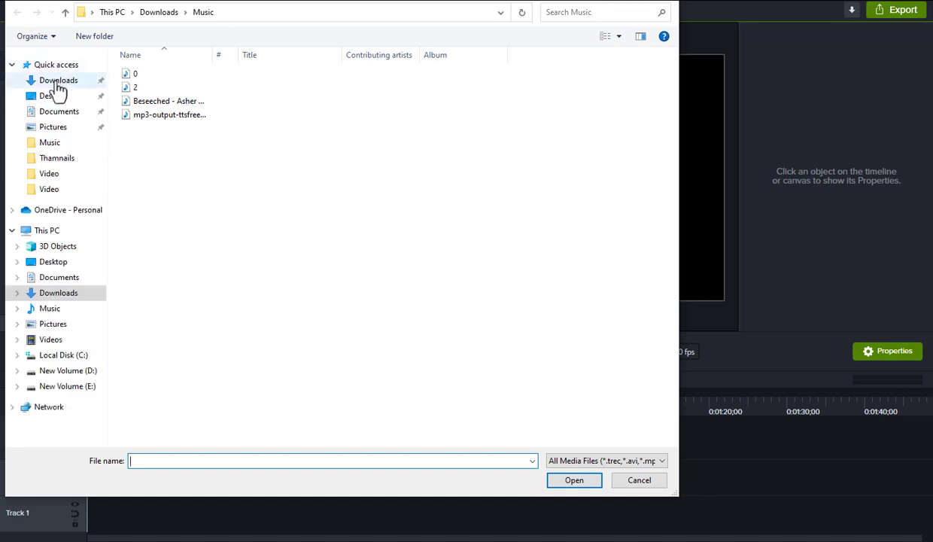
click(54, 80)
drag(117, 74, 211, 128)
click(573, 481)
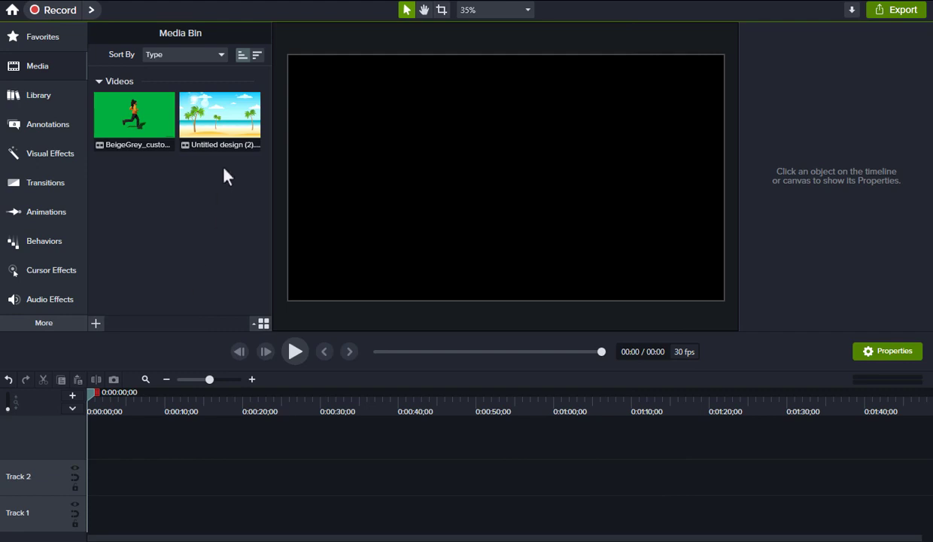
drag(218, 132, 88, 516)
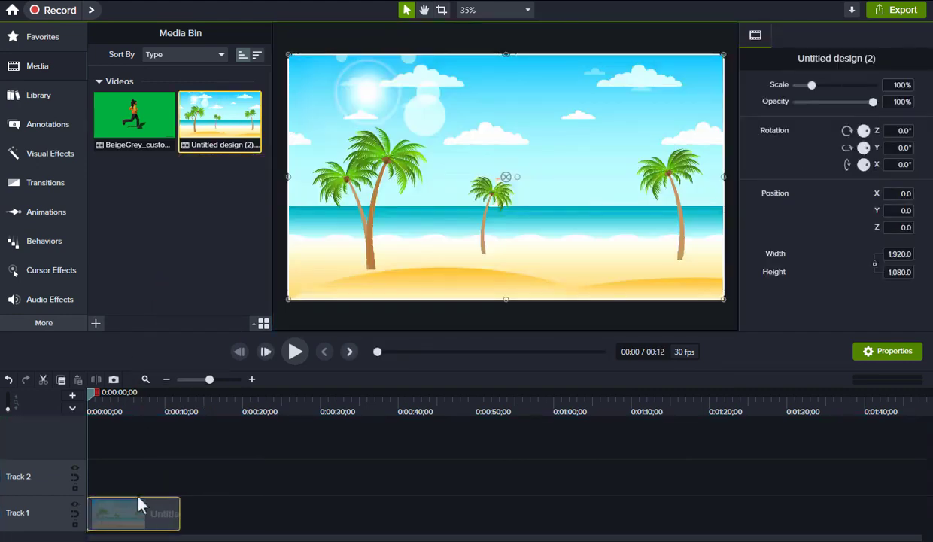
drag(134, 121, 84, 474)
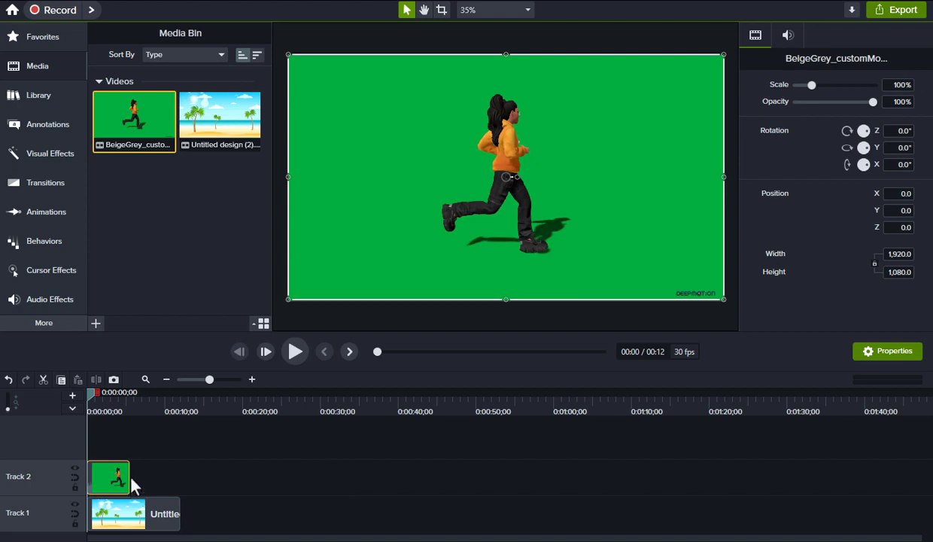
Apply Remove a Color to the character clip, sampling the green screen at 33% tolerance.
click(45, 155)
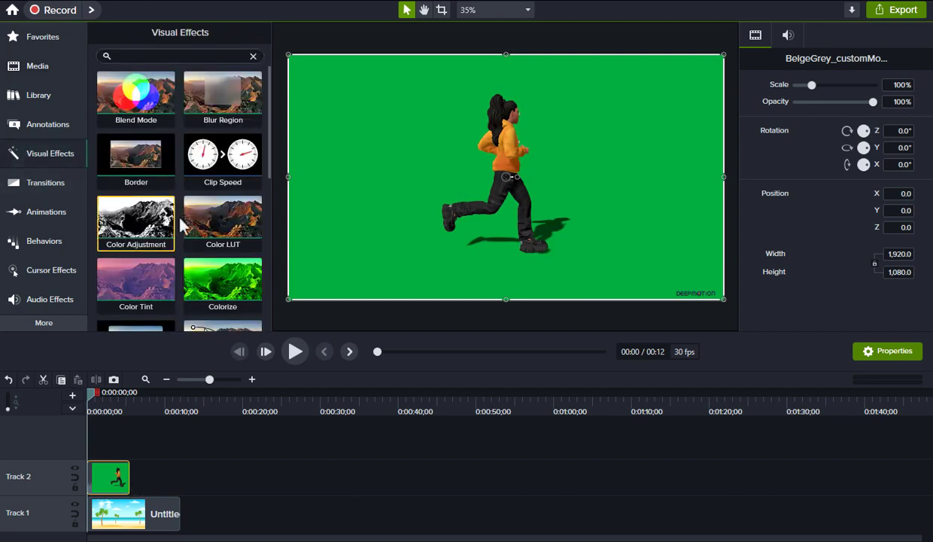
scroll(184, 225, down, 5)
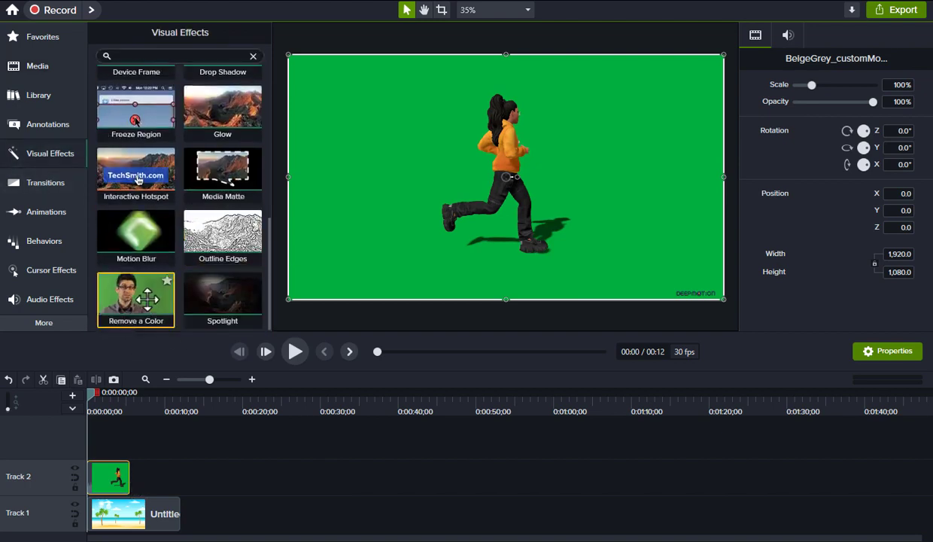
drag(146, 299, 109, 478)
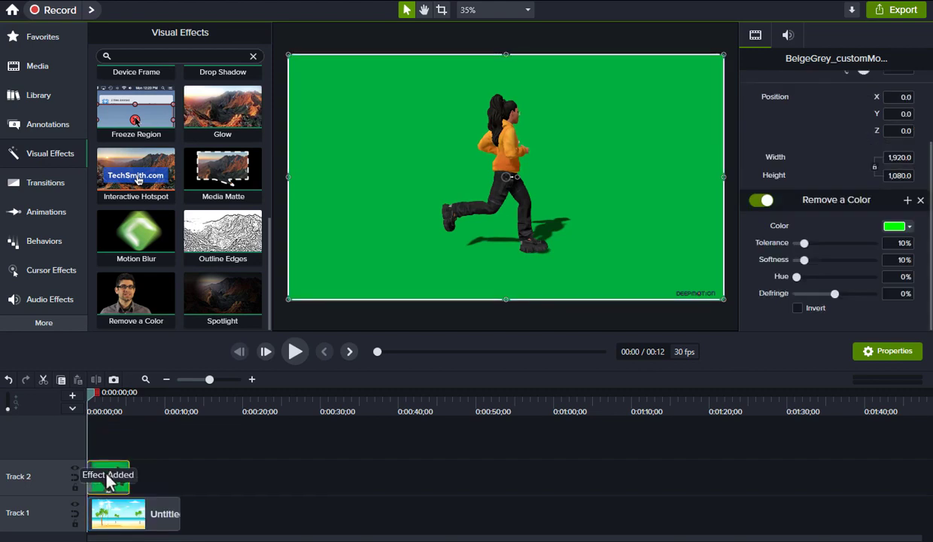
click(909, 228)
click(908, 260)
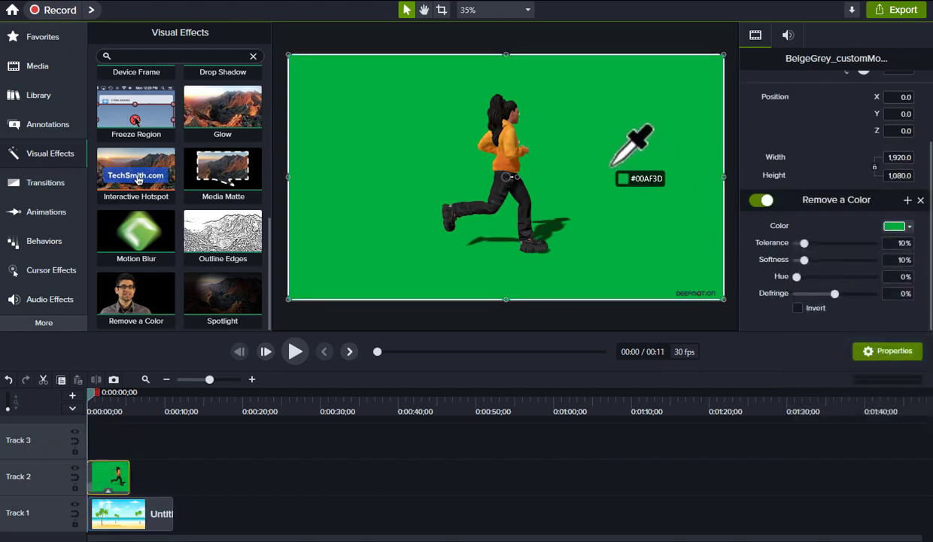
click(612, 164)
drag(810, 244, 822, 250)
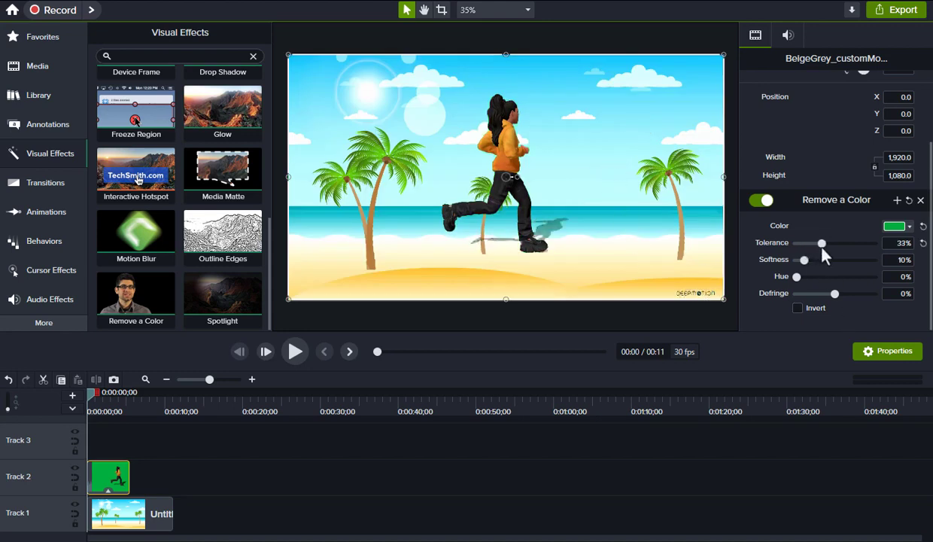
Shrink the character and shift it right, previewing the composite near four seconds.
click(295, 351)
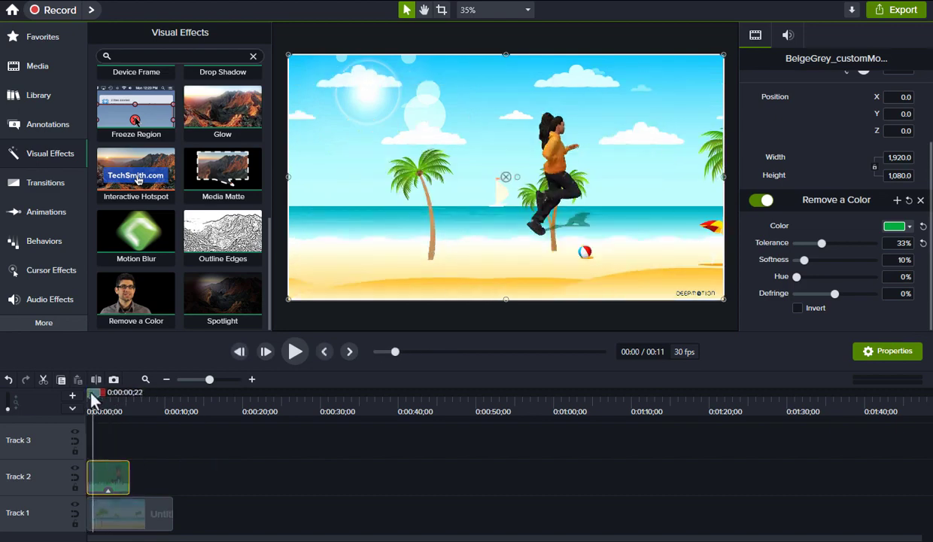
drag(92, 400, 88, 395)
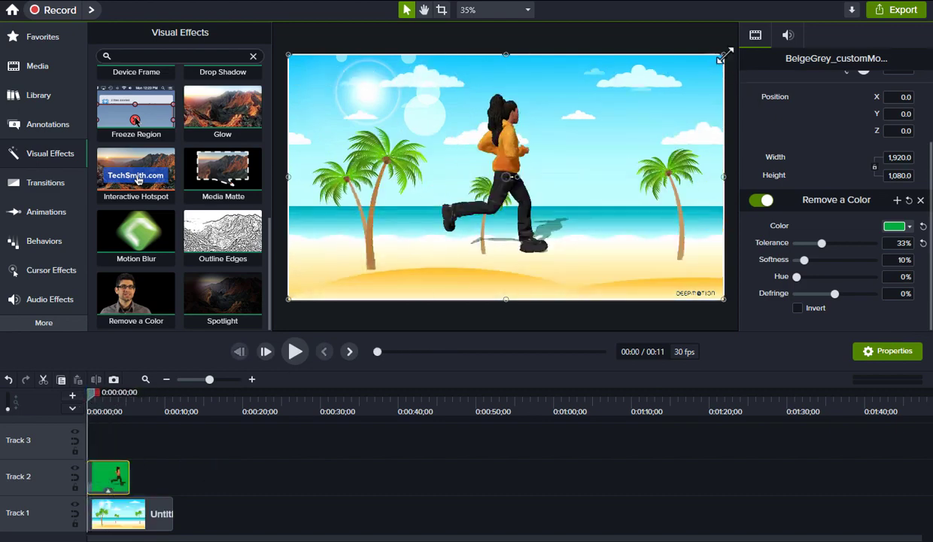
drag(723, 56, 505, 178)
drag(407, 255, 467, 258)
click(414, 445)
click(295, 353)
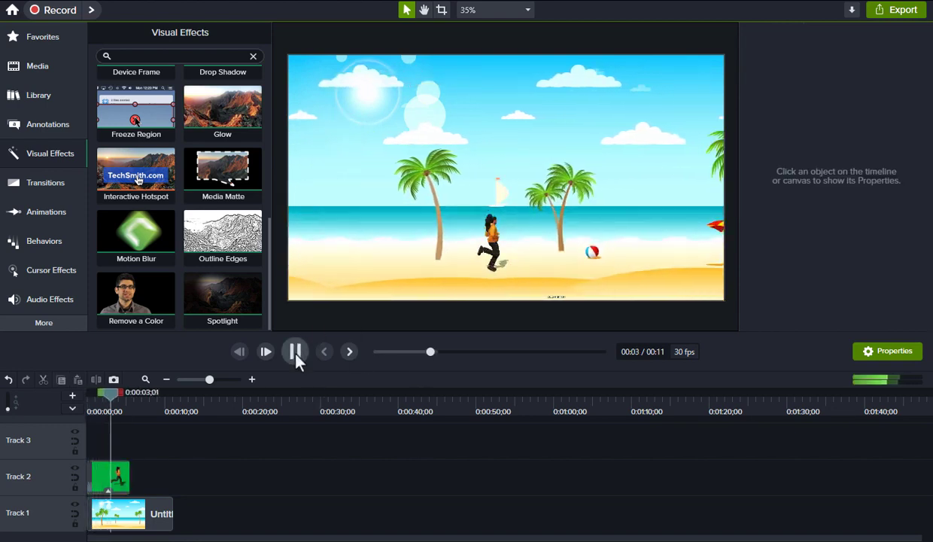
click(295, 354)
mouse_move(131, 397)
mouse_down()
mouse_move(173, 406)
mouse_move(112, 399)
mouse_move(125, 400)
mouse_up()
Lower the character onto the sand and enlarge it to 1153.0 × 648.6.
click(515, 259)
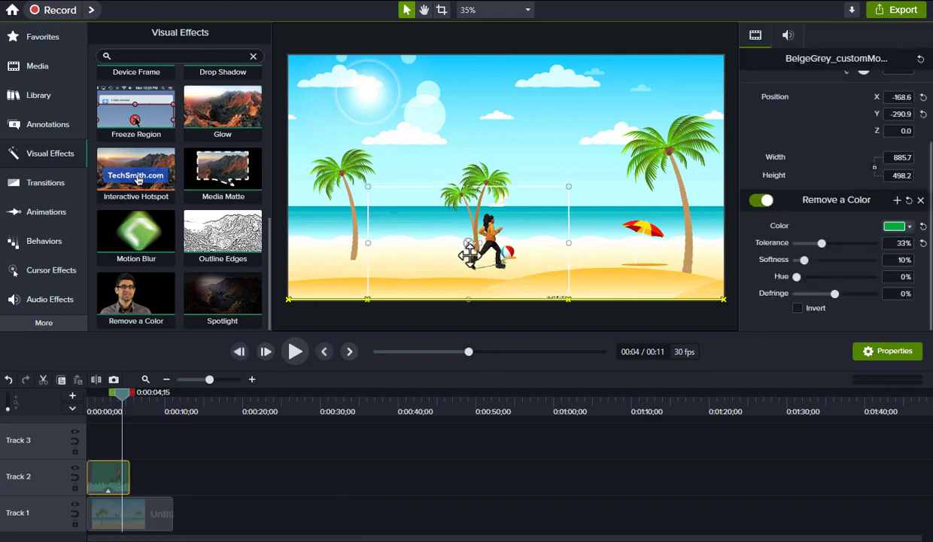
drag(468, 250, 471, 260)
click(90, 407)
click(295, 351)
click(295, 352)
drag(569, 203, 592, 194)
drag(479, 254, 473, 262)
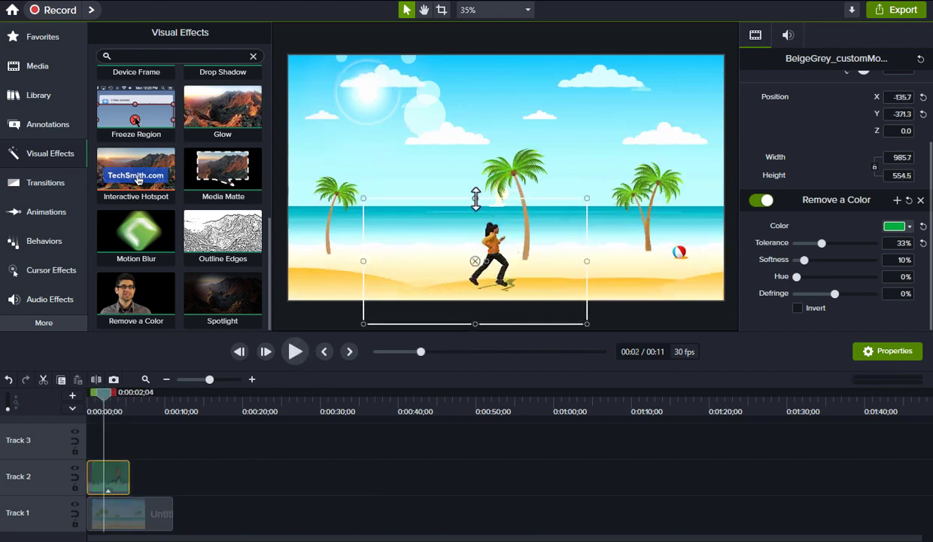
drag(475, 199, 476, 191)
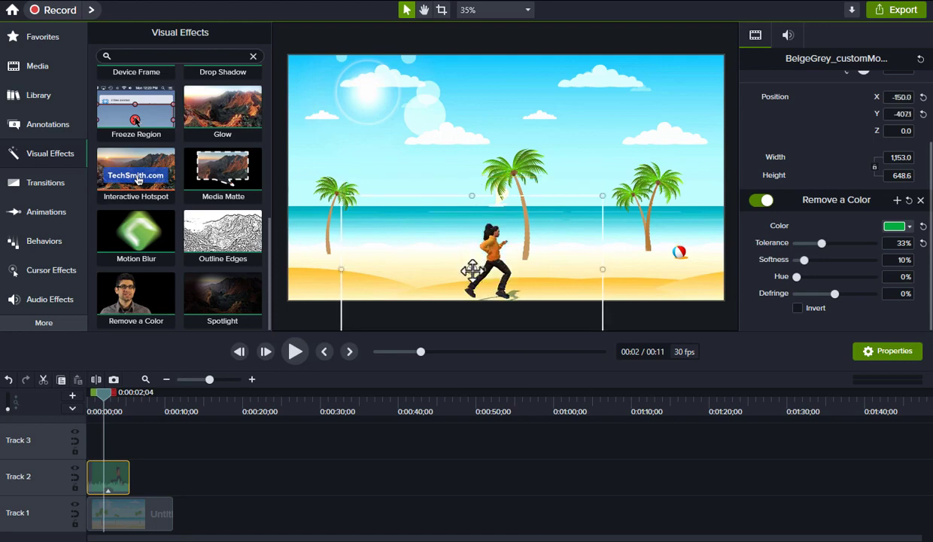
click(112, 413)
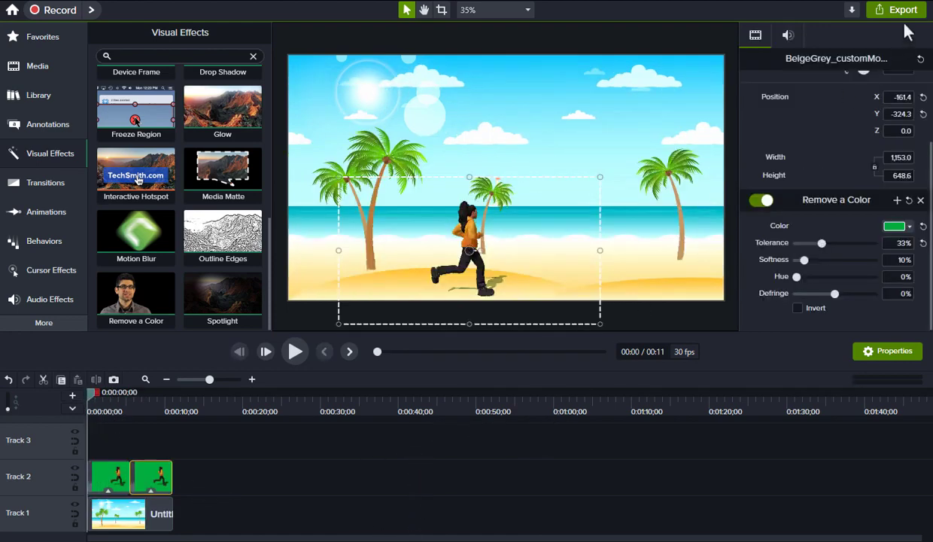
Export as a Legacy Local File through the Production Wizard, naming it 'Deepmotion'.
click(905, 22)
click(862, 64)
click(560, 444)
click(561, 444)
click(560, 444)
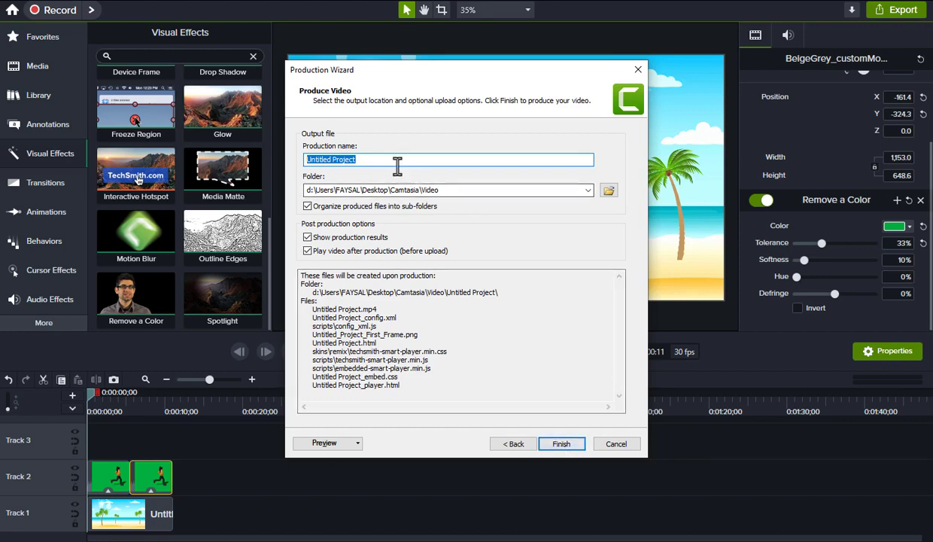
text(Deep)
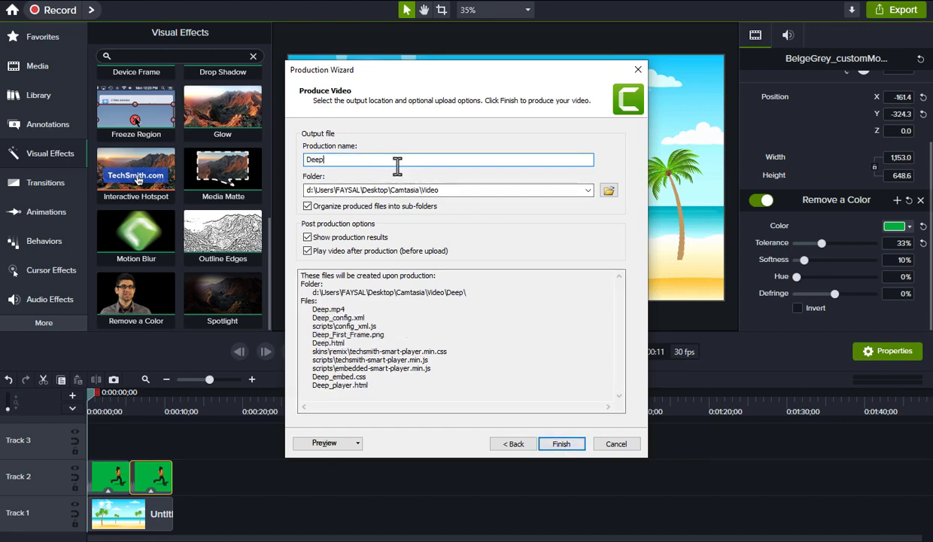